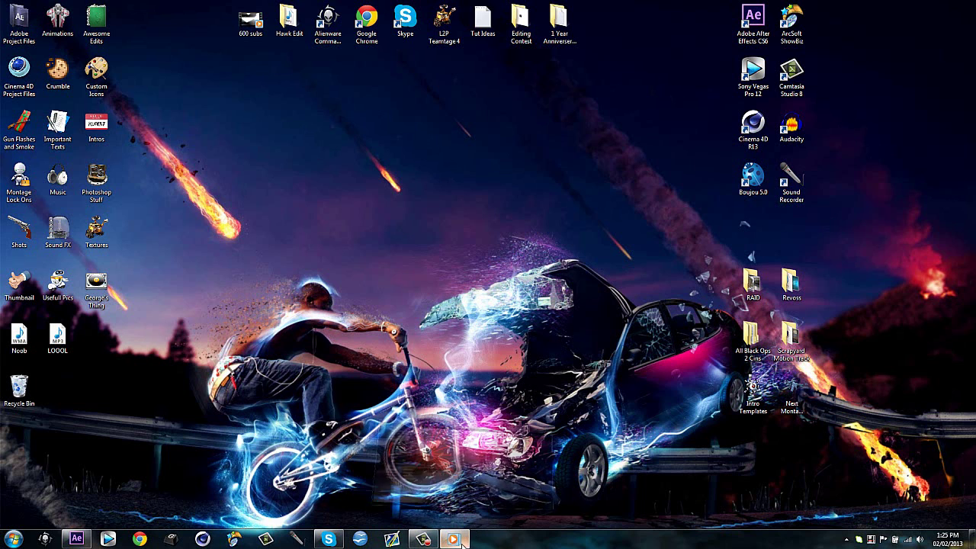
# Step: Preview the example clip muted in the media player, then return to After Effects
pyautogui.click(454, 539)
pyautogui.click(486, 409)
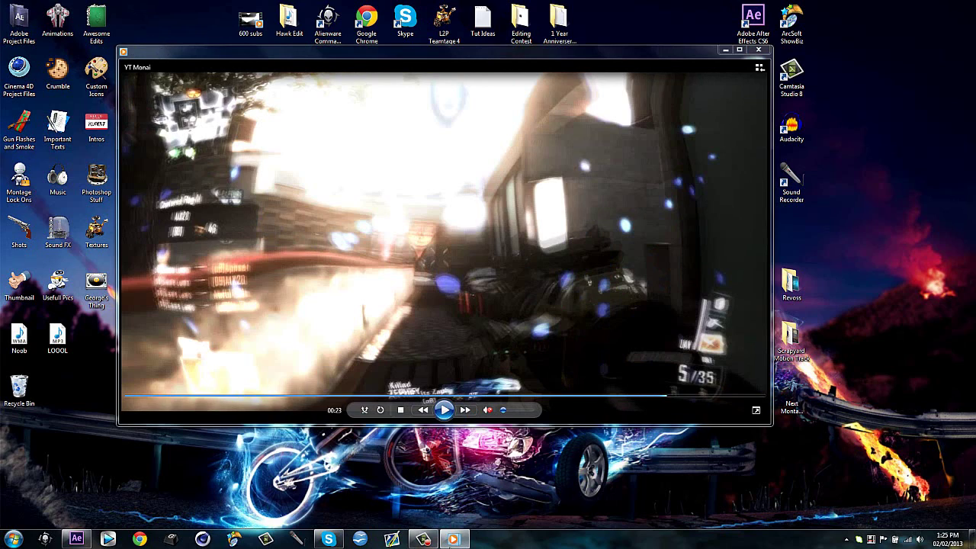
pyautogui.click(445, 411)
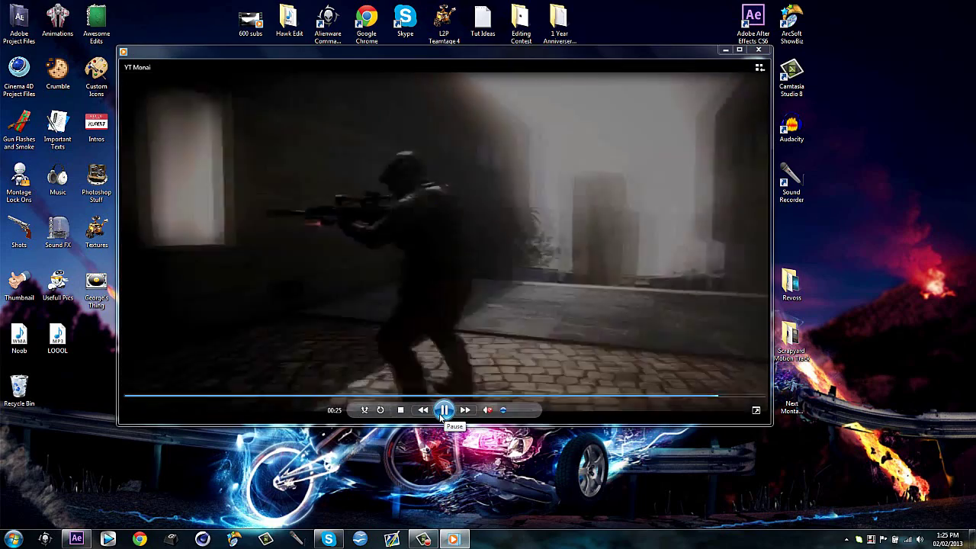
pyautogui.click(706, 321)
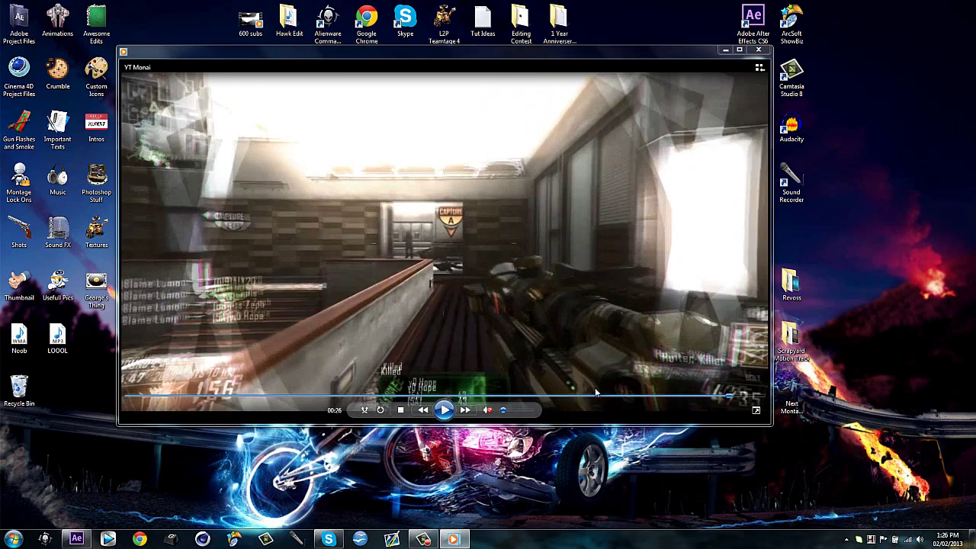
pyautogui.click(443, 410)
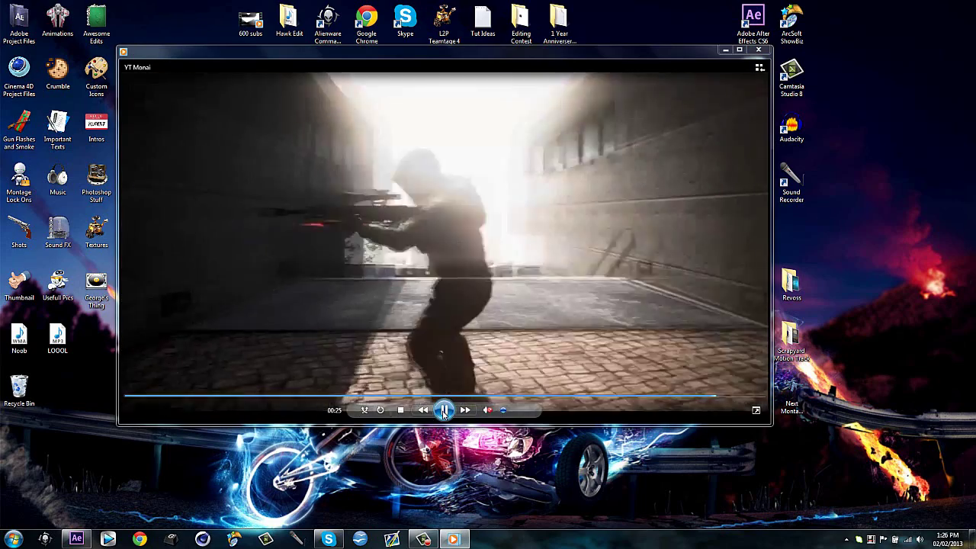
pyautogui.click(444, 410)
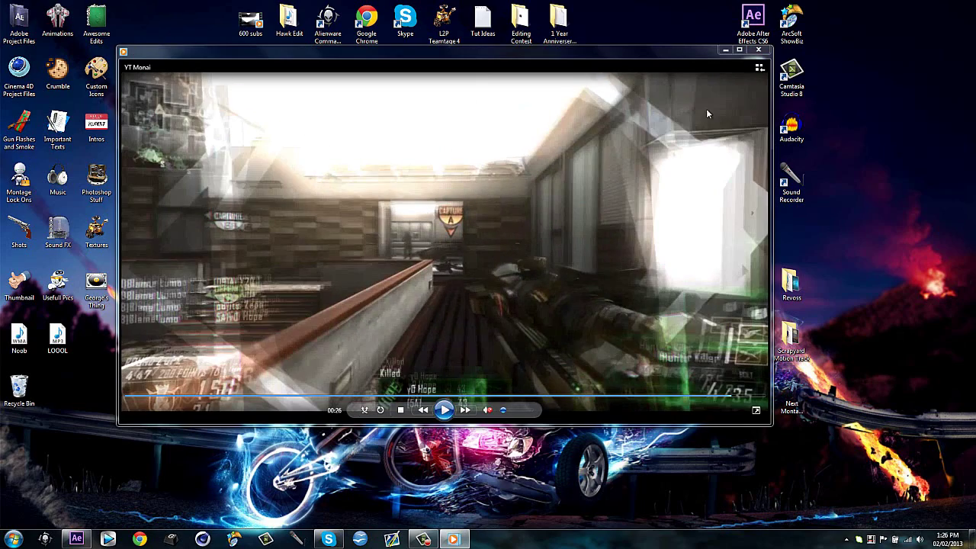
pyautogui.click(723, 51)
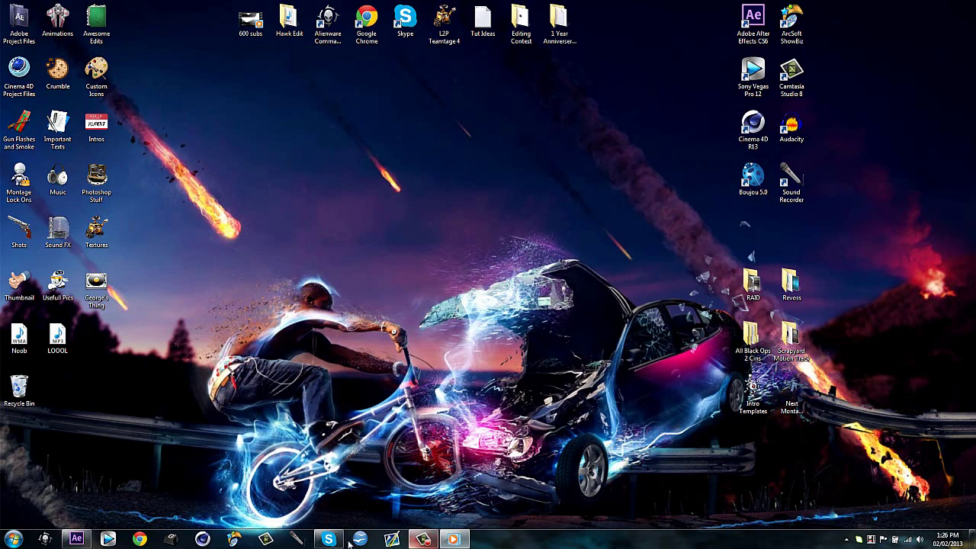
pyautogui.click(76, 539)
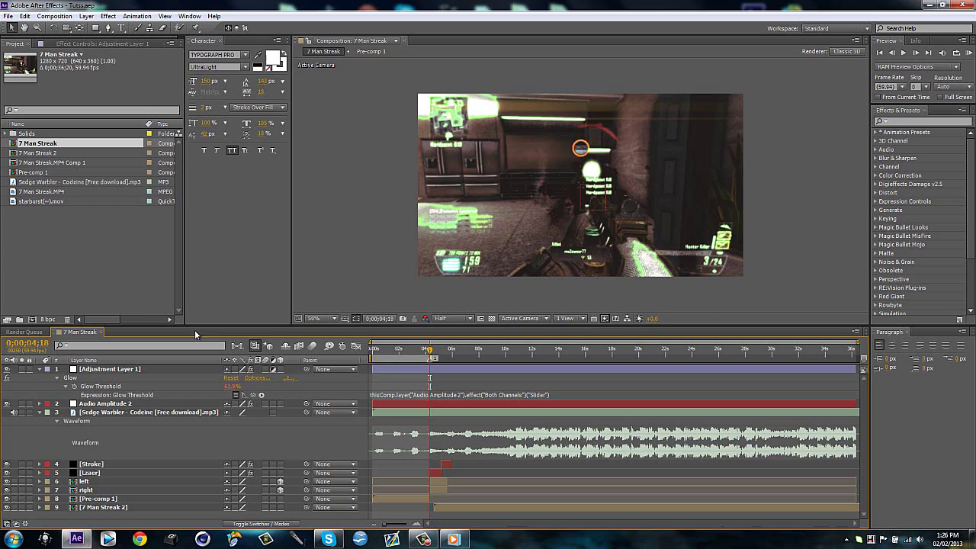
# Step: Create composition 7 Man Streak 3 from 7 Man Streak.MP4 and add a solid named Grid at about 8s
pyautogui.click(39, 193)
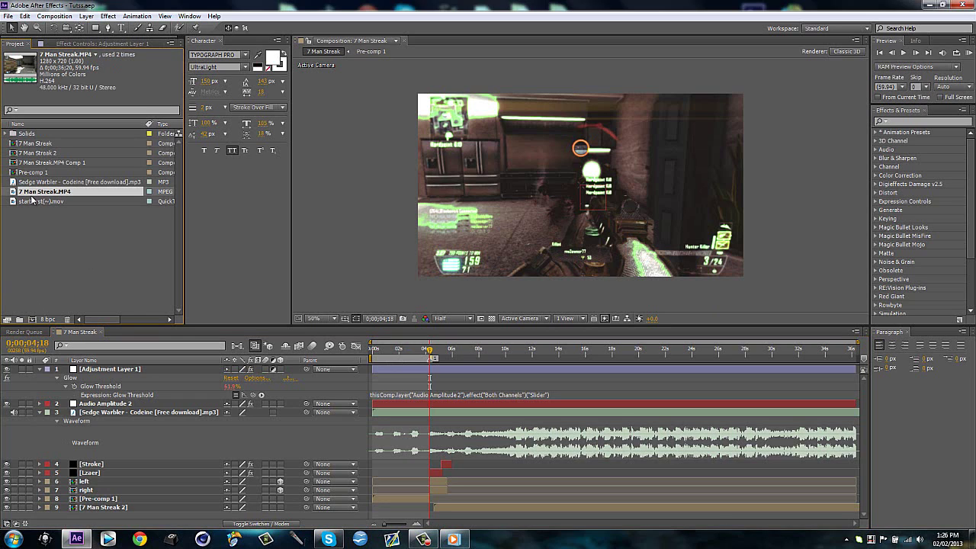
pyautogui.moveTo(49, 192); pyautogui.dragTo(32, 319)
pyautogui.moveTo(424, 360); pyautogui.dragTo(486, 358)
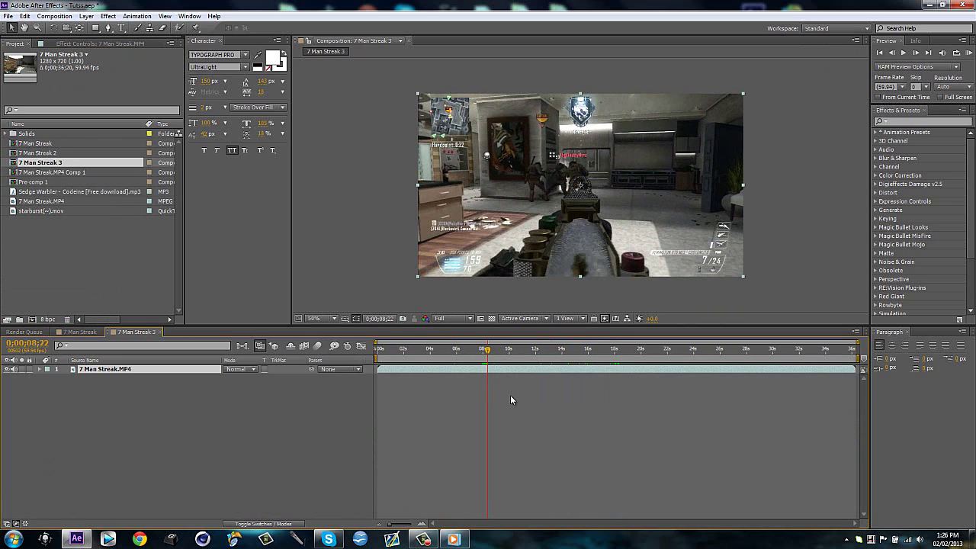
pyautogui.hotkey('ctrl', 'y')
pyautogui.write('C')
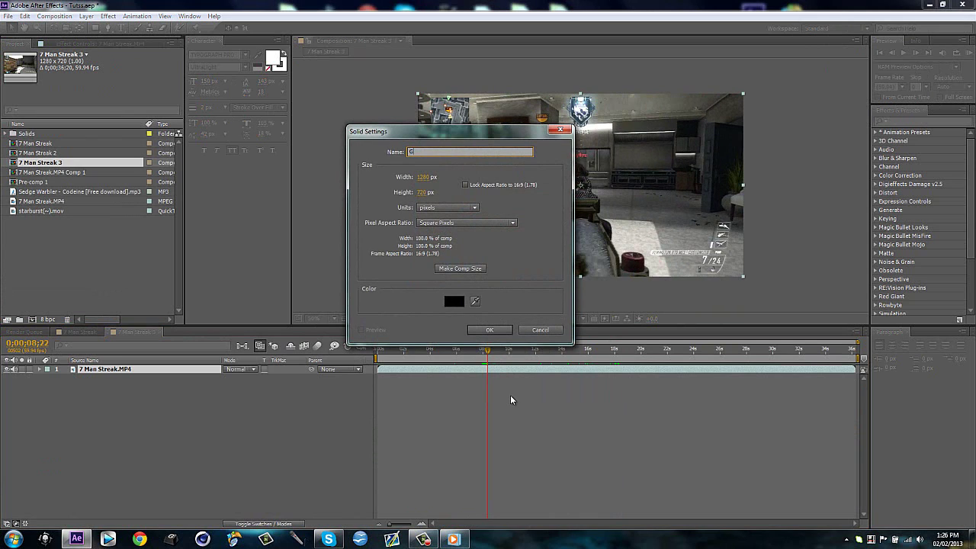
pyautogui.write('rid')
pyautogui.press('Return')
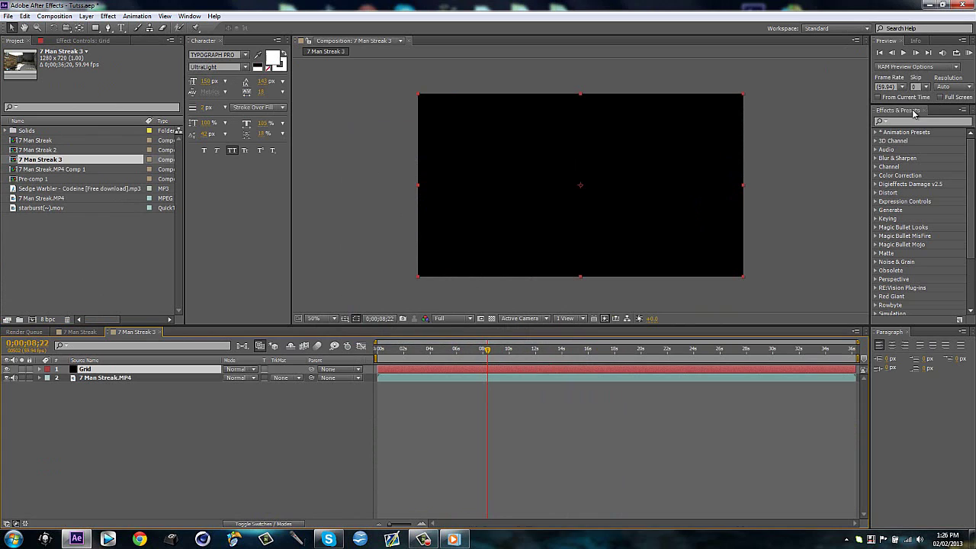
# Step: Apply the Grid effect to the Grid layer and start the layer at about 8 seconds
pyautogui.click(919, 121)
pyautogui.write('grid')
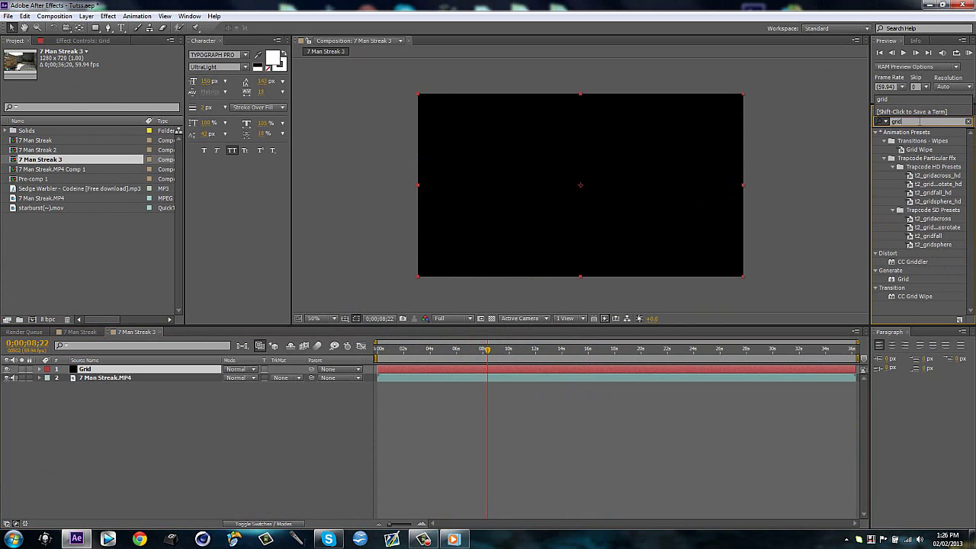
pyautogui.moveTo(904, 279)
pyautogui.mouseDown()
pyautogui.moveTo(834, 276)
pyautogui.moveTo(763, 246)
pyautogui.mouseUp()
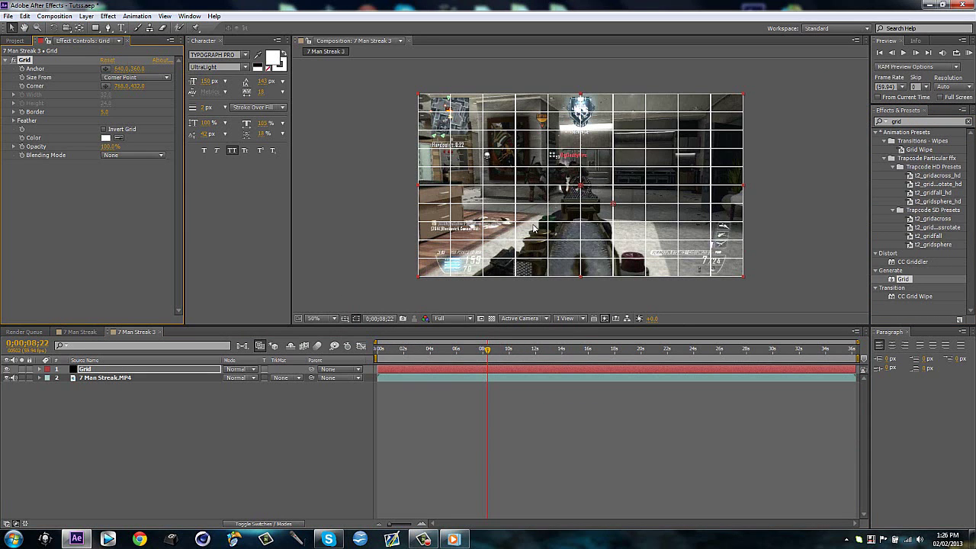
pyautogui.moveTo(378, 370); pyautogui.dragTo(485, 373)
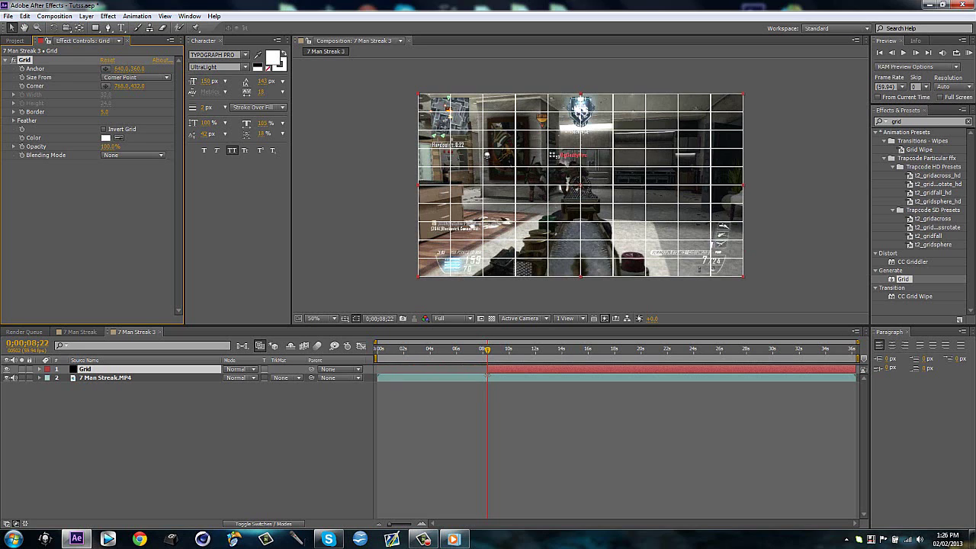
# Step: Size the grid with Width & Height Sliders, width 213 and height 122
pyautogui.click(117, 79)
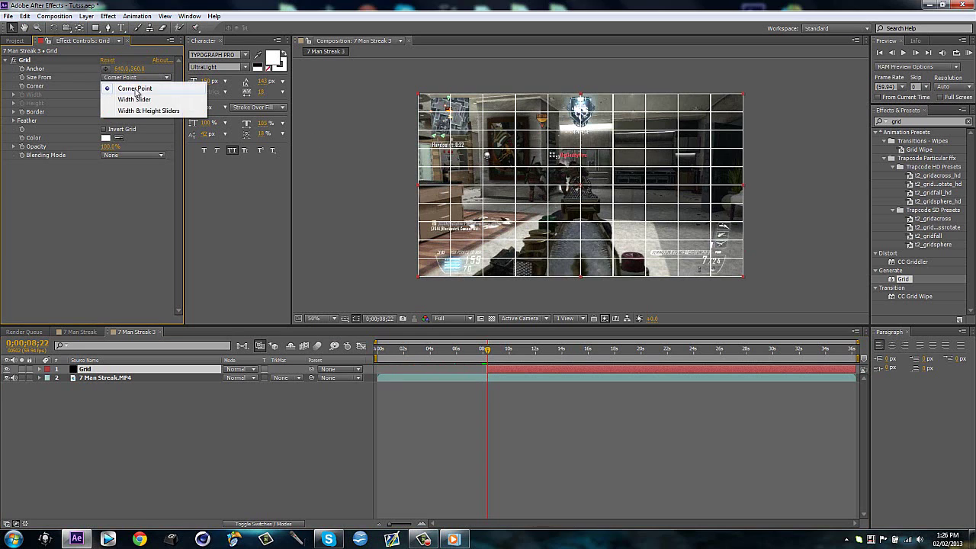
pyautogui.click(137, 110)
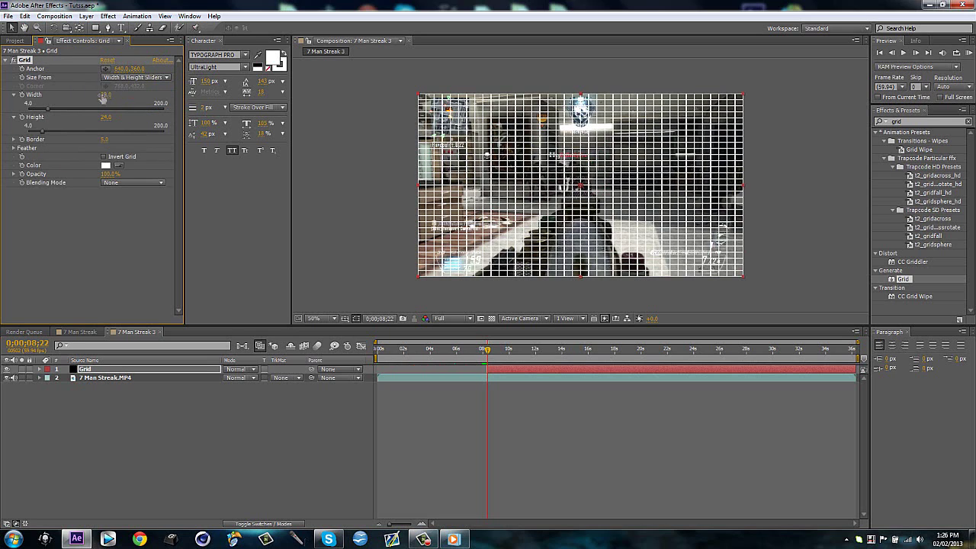
pyautogui.click(137, 79)
pyautogui.click(138, 87)
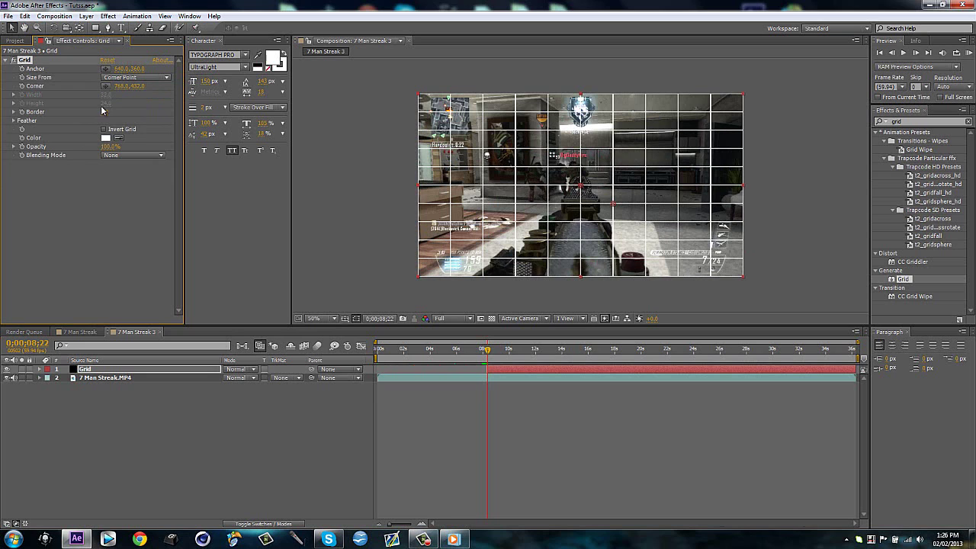
pyautogui.click(126, 80)
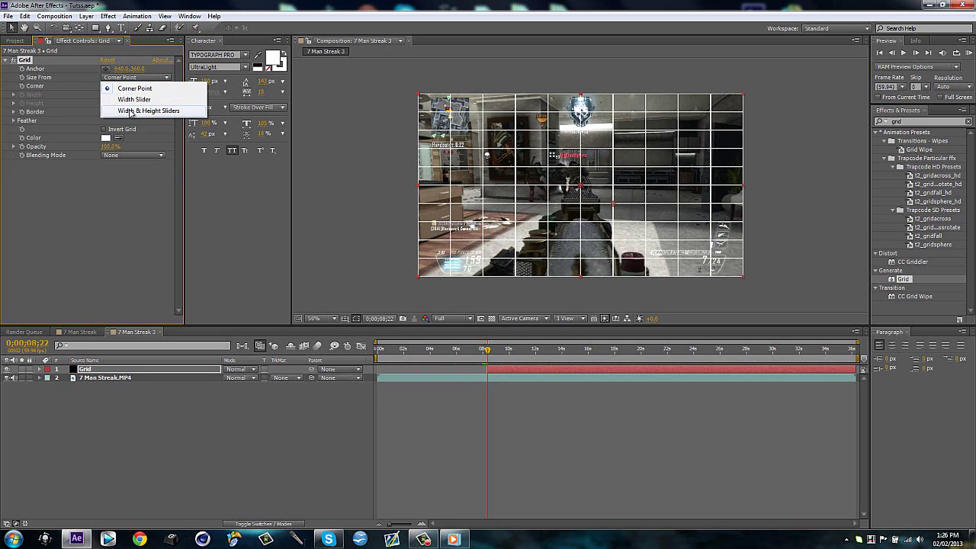
pyautogui.click(117, 107)
pyautogui.moveTo(107, 94); pyautogui.dragTo(185, 81)
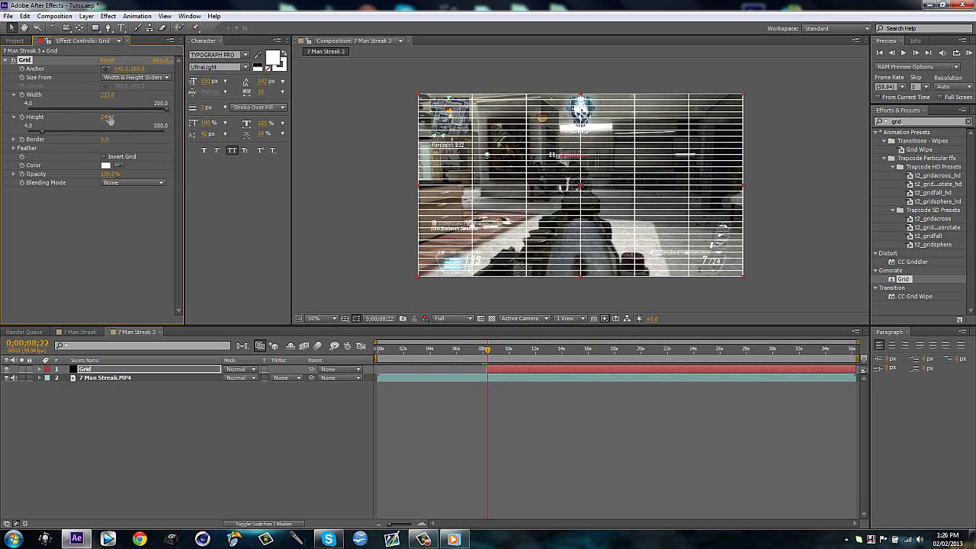
pyautogui.moveTo(106, 118); pyautogui.dragTo(152, 106)
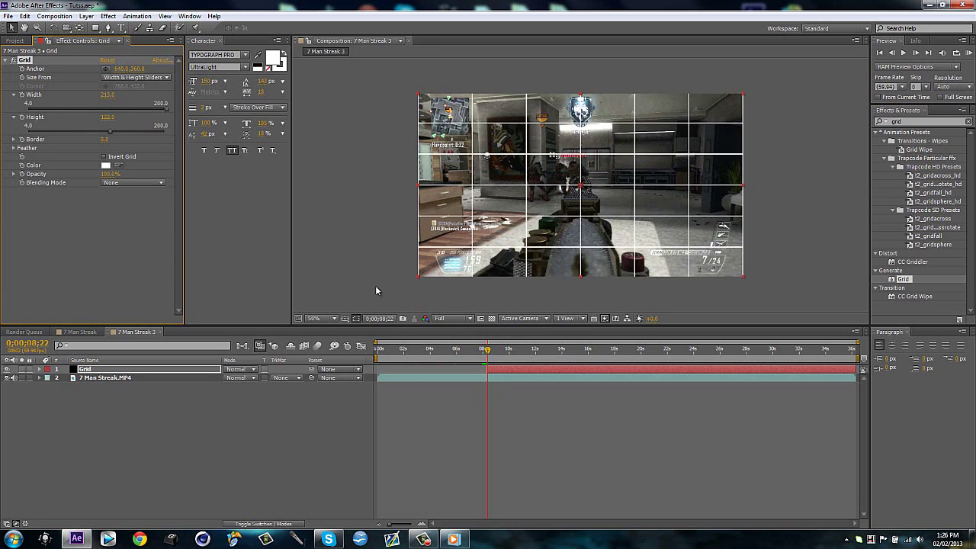
# Step: Apply CC Light Sweep to the Grid layer with Light Reception set to Cutout
pyautogui.click(8, 60)
pyautogui.click(195, 415)
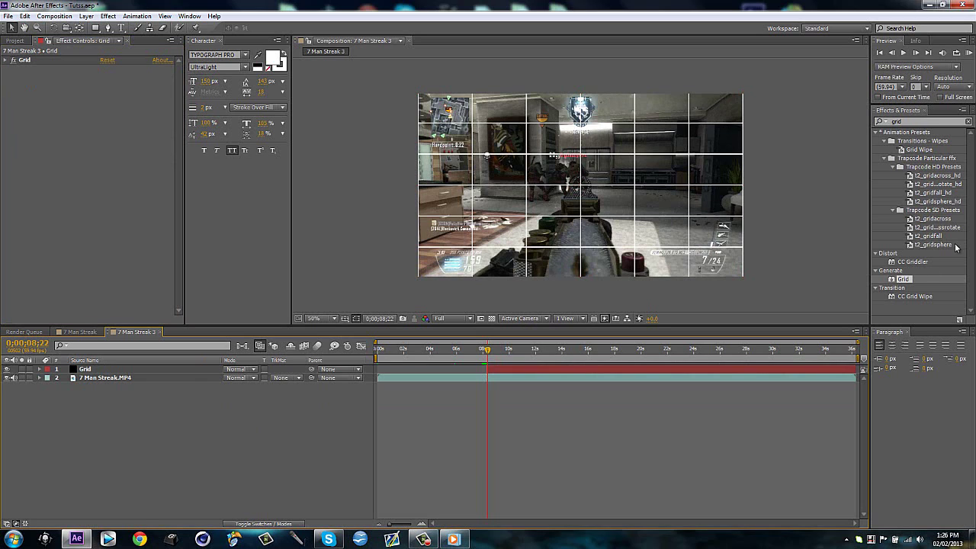
pyautogui.click(941, 123)
pyautogui.write('cc')
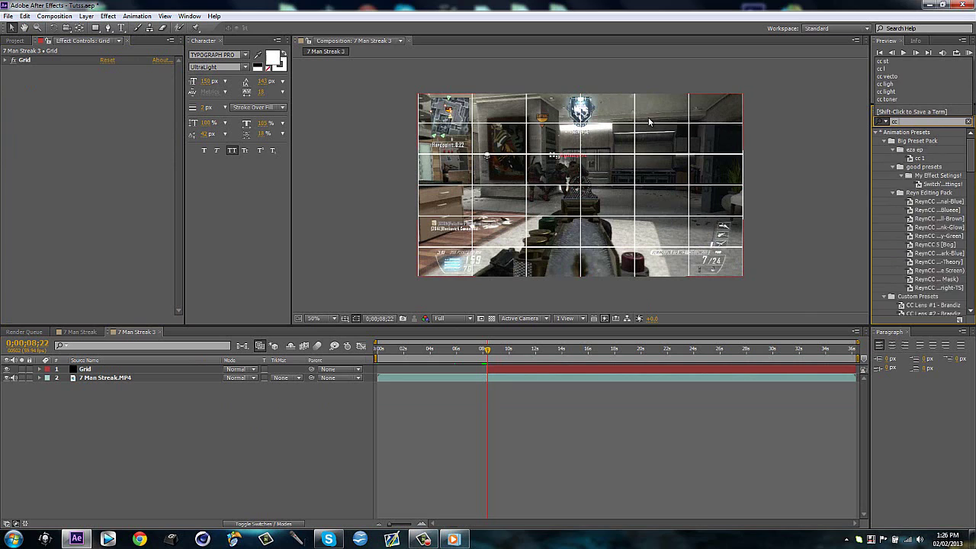
pyautogui.write(' light')
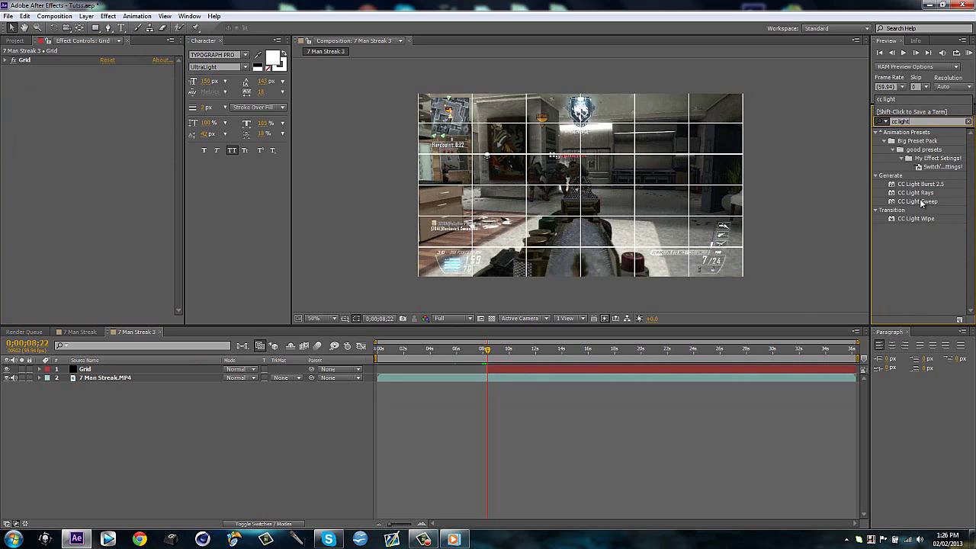
pyautogui.moveTo(922, 202); pyautogui.dragTo(648, 192)
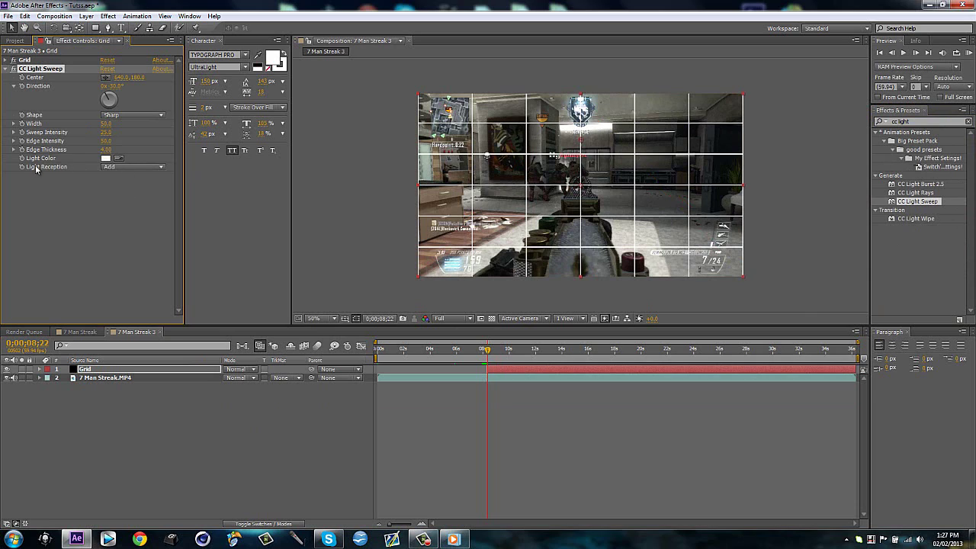
pyautogui.click(130, 168)
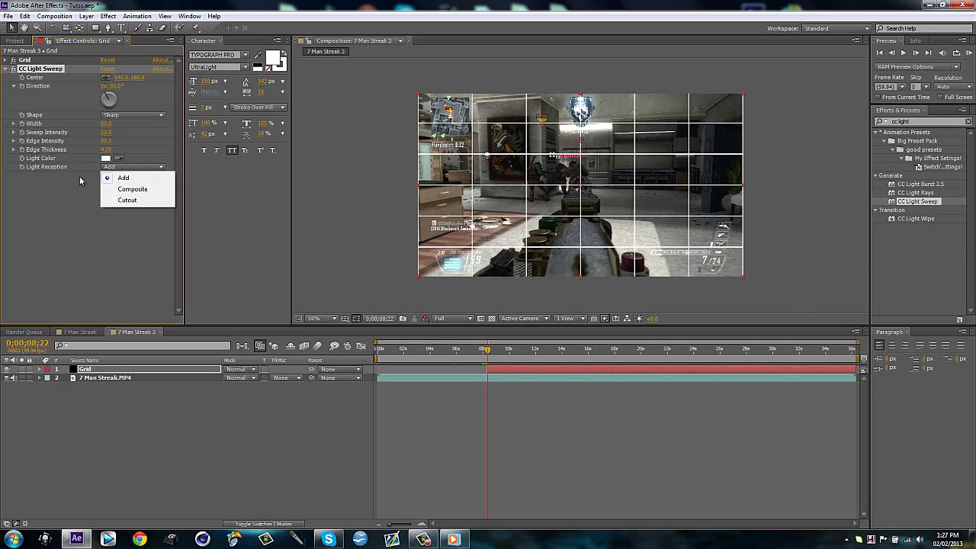
pyautogui.click(127, 200)
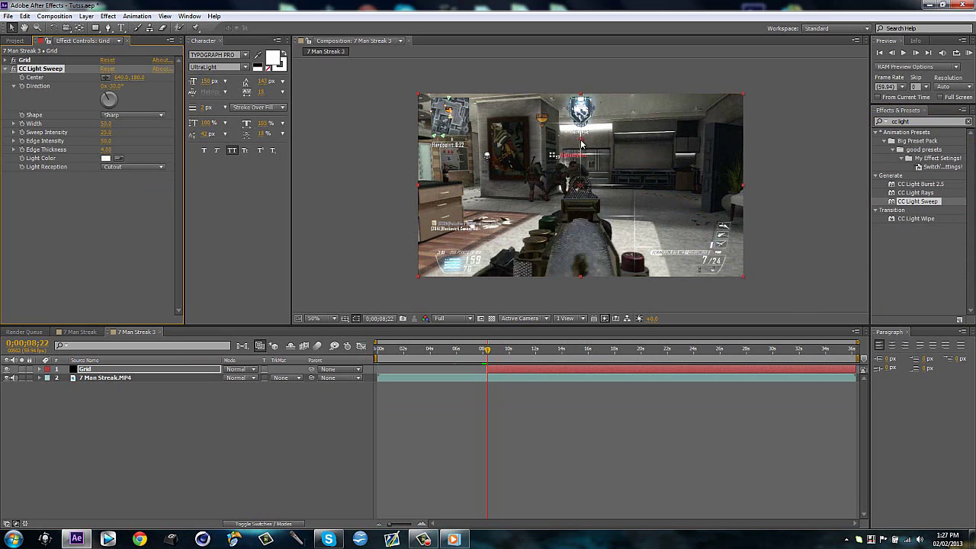
# Step: Set the sweep Direction to 45° and move its Center to the frame's top-left corner
pyautogui.moveTo(581, 143); pyautogui.dragTo(543, 191)
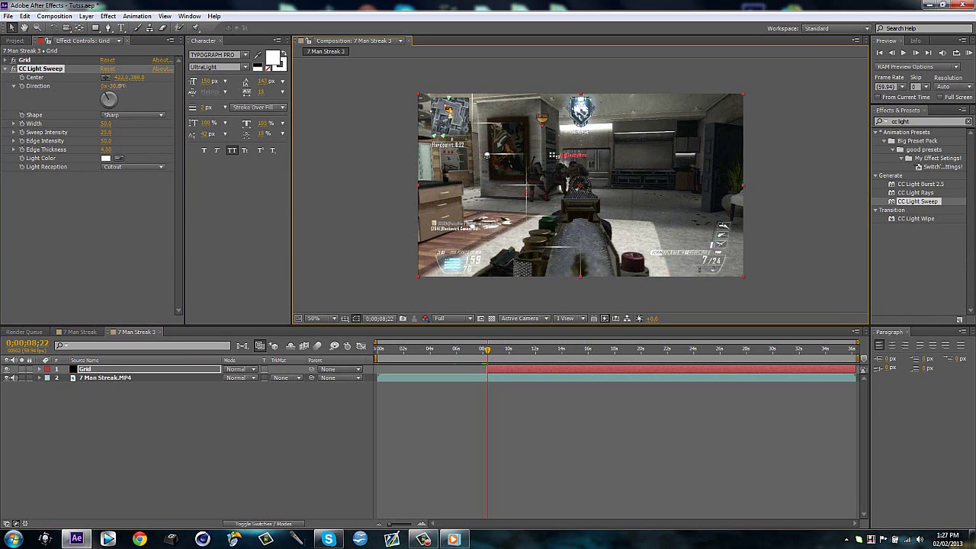
pyautogui.moveTo(112, 86); pyautogui.dragTo(145, 86)
pyautogui.click(116, 85)
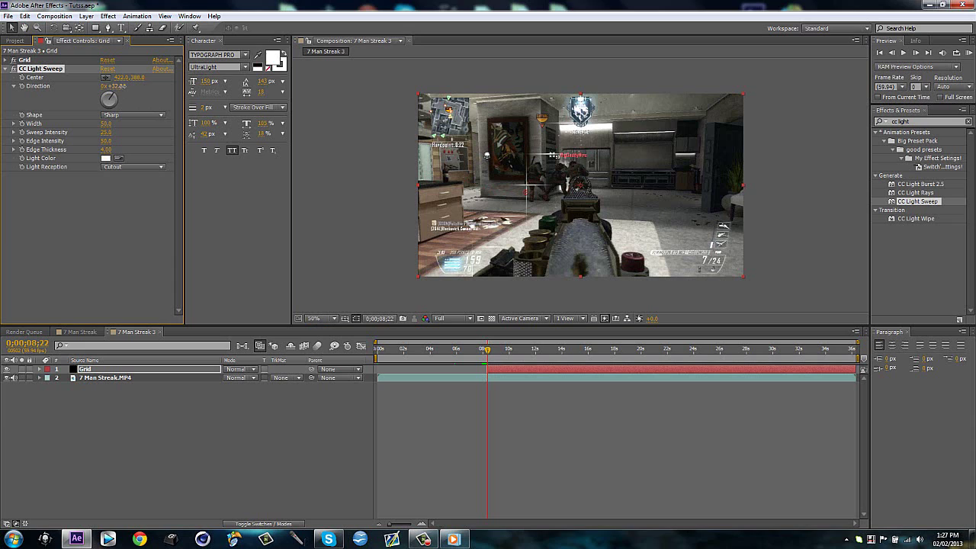
pyautogui.write('45')
pyautogui.press('Return')
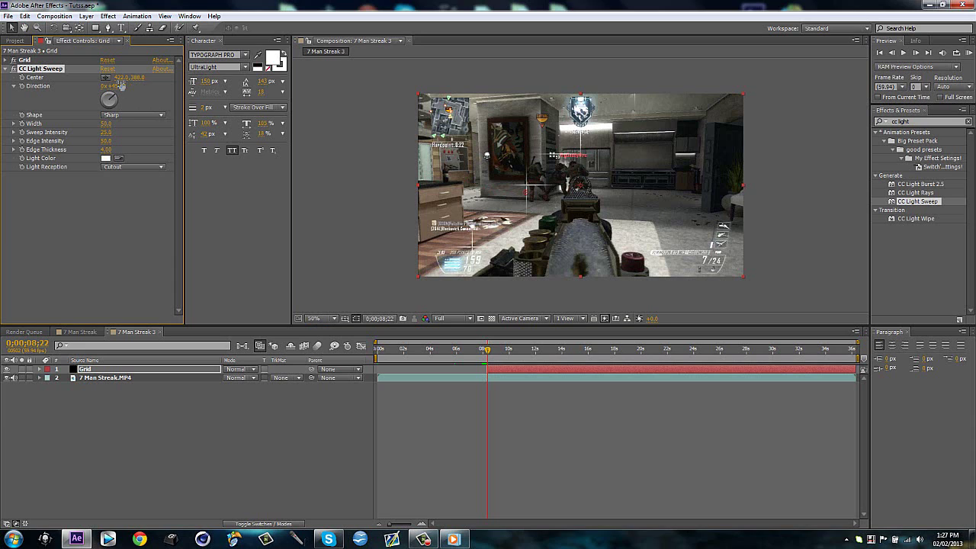
pyautogui.moveTo(519, 193); pyautogui.dragTo(408, 89)
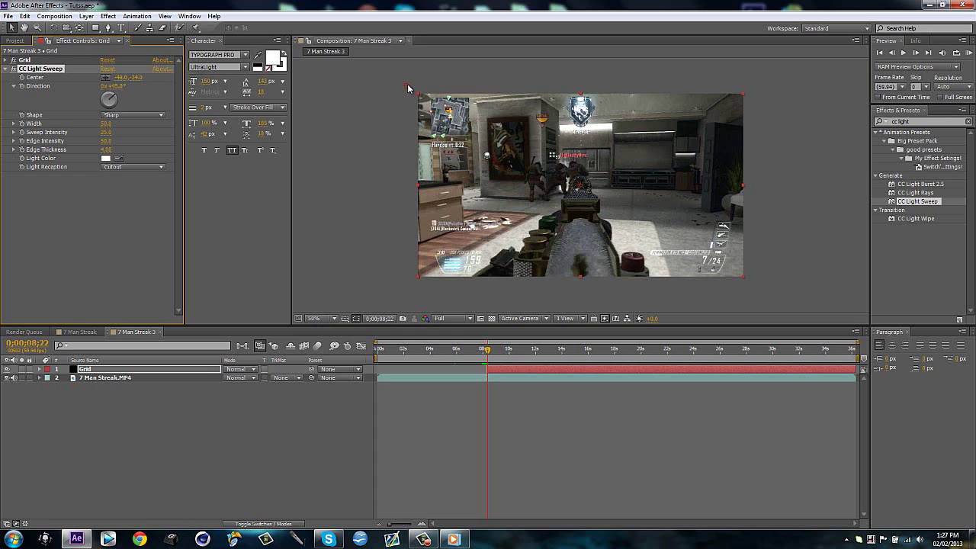
# Step: Keyframe the sweep Center from top-left to past bottom-right at 0;00;08;52, ending the Grid layer there
pyautogui.click(21, 77)
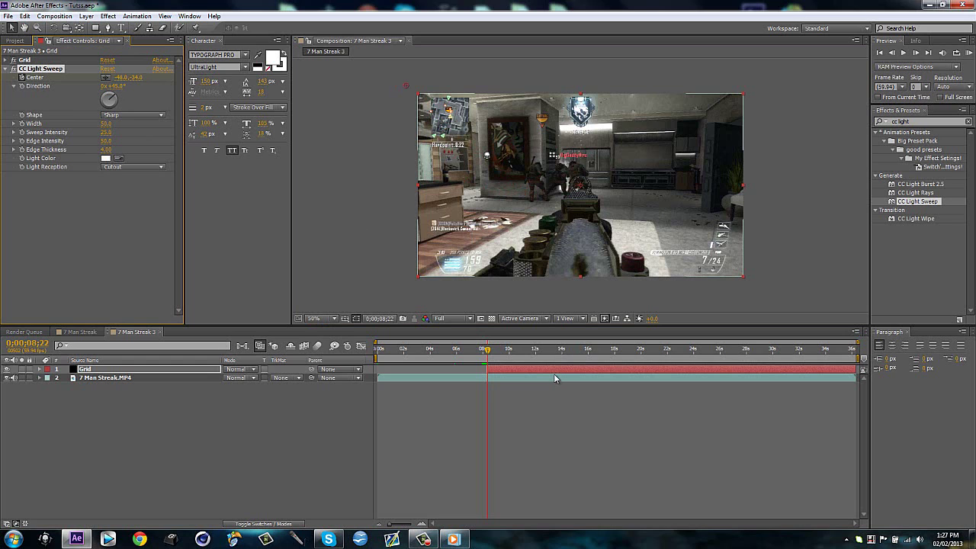
pyautogui.press('space')
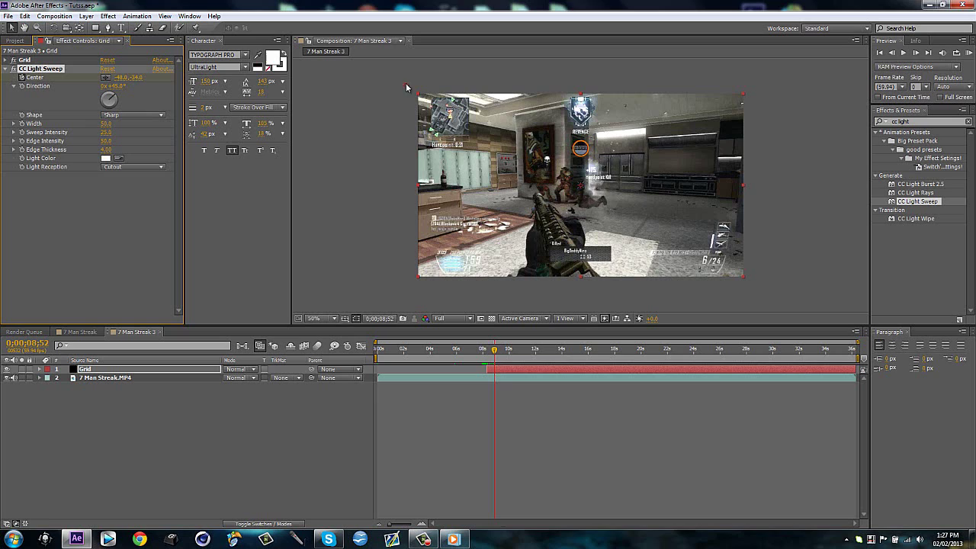
pyautogui.moveTo(406, 86); pyautogui.dragTo(751, 283)
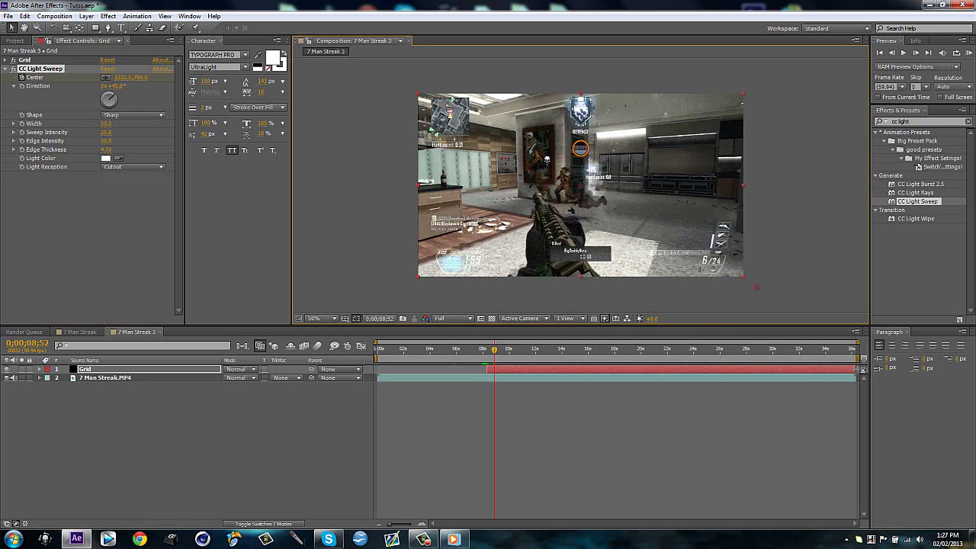
pyautogui.press('Return')
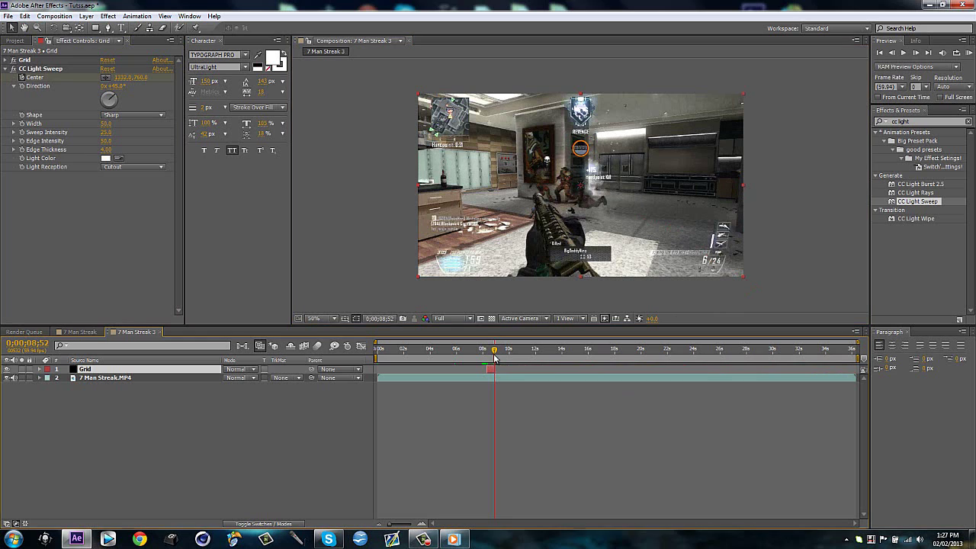
pyautogui.moveTo(495, 355); pyautogui.dragTo(490, 356)
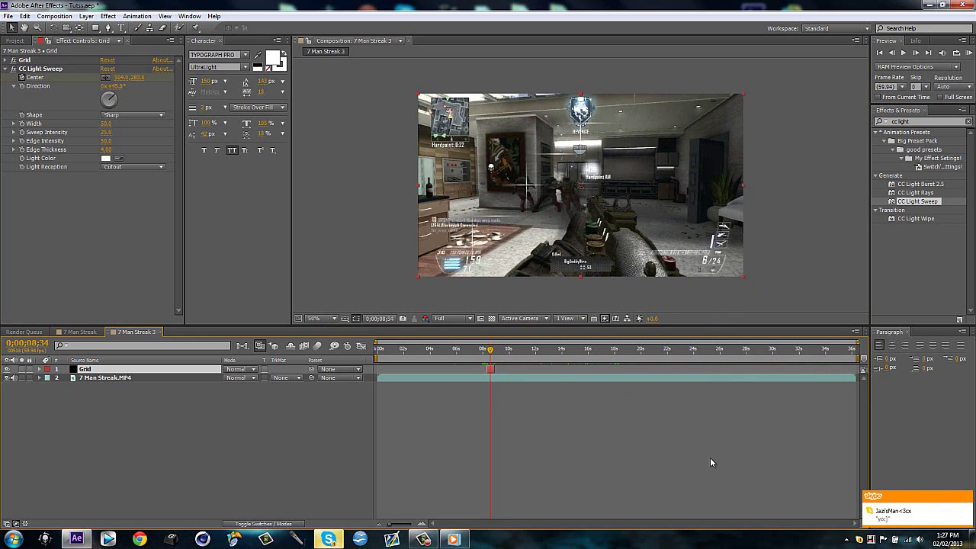
# Step: Set the light sweep Width to 100, Sweep Intensity to 50 and Edge Intensity to 100
pyautogui.click(968, 499)
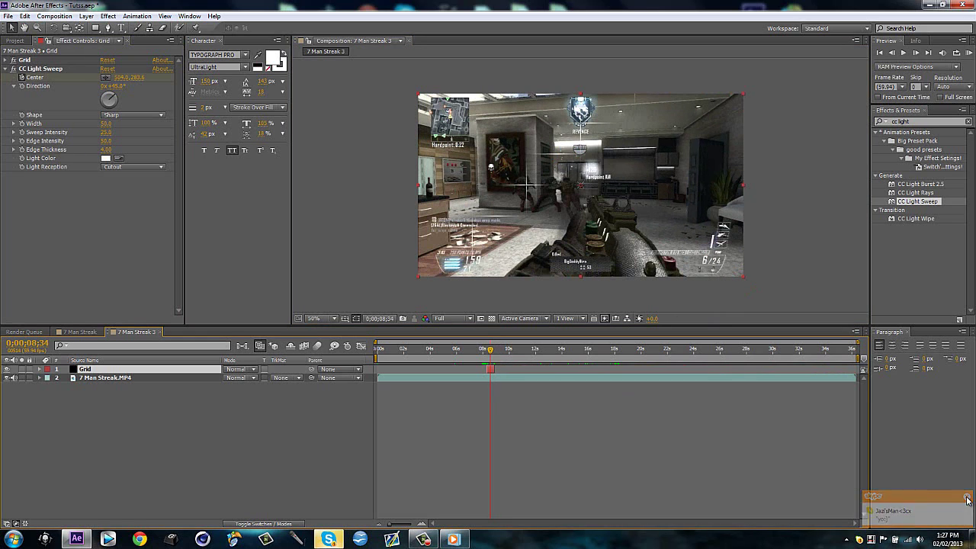
pyautogui.click(109, 125)
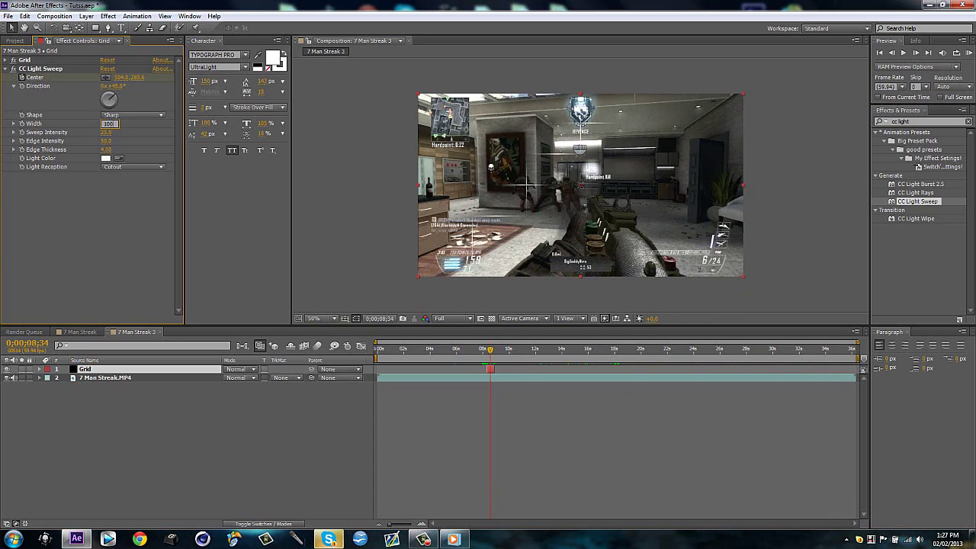
pyautogui.press('Return')
pyautogui.click(108, 132)
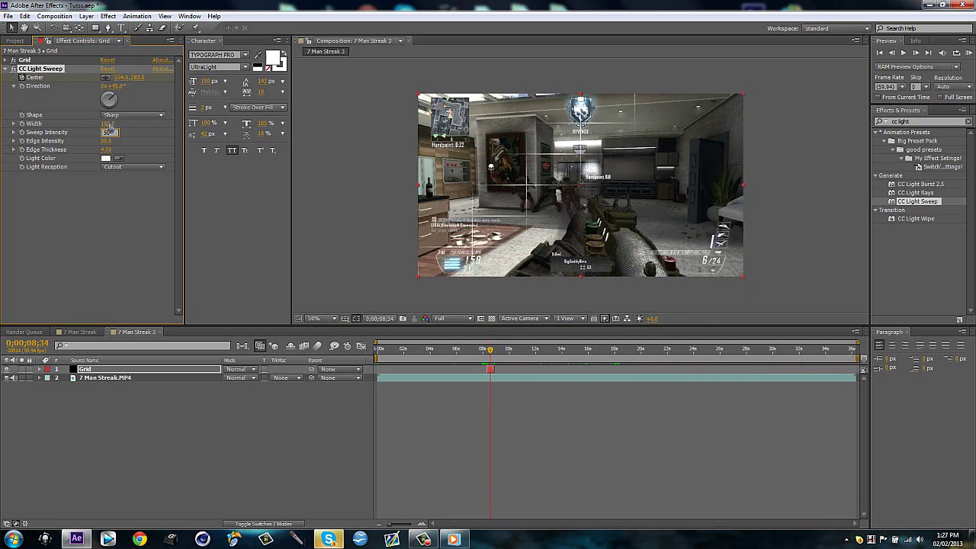
pyautogui.press('Tab')
pyautogui.write('100')
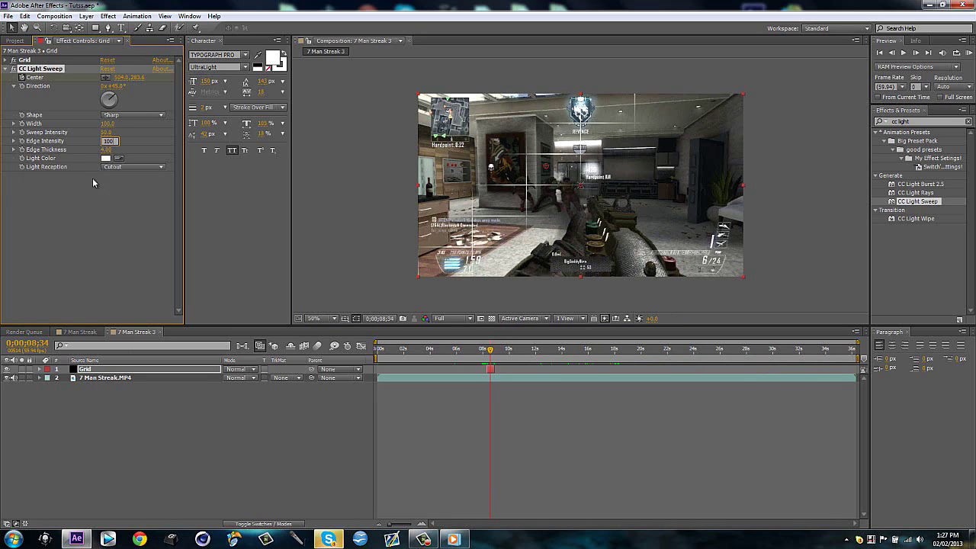
pyautogui.press('Return')
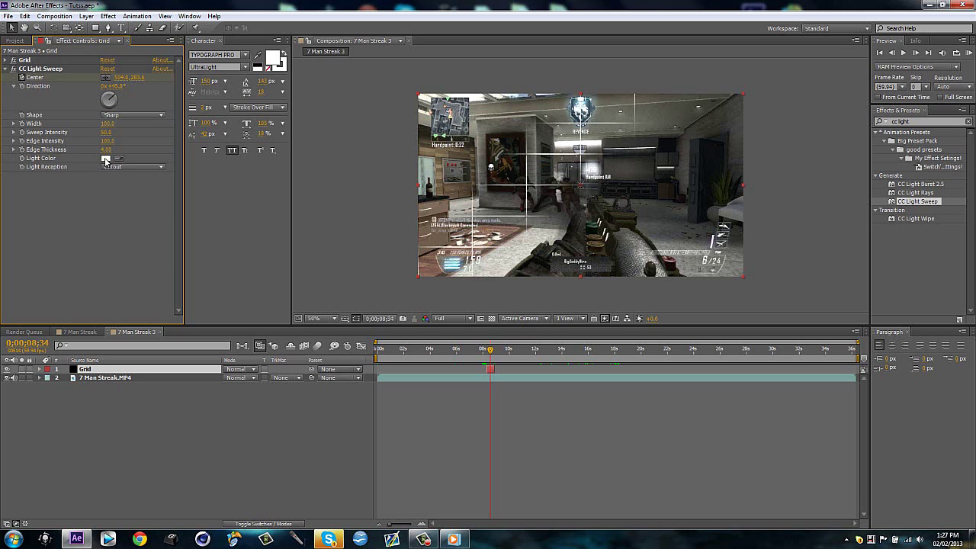
# Step: Change the sweep's Light Color to bright green
pyautogui.click(106, 159)
pyautogui.click(487, 247)
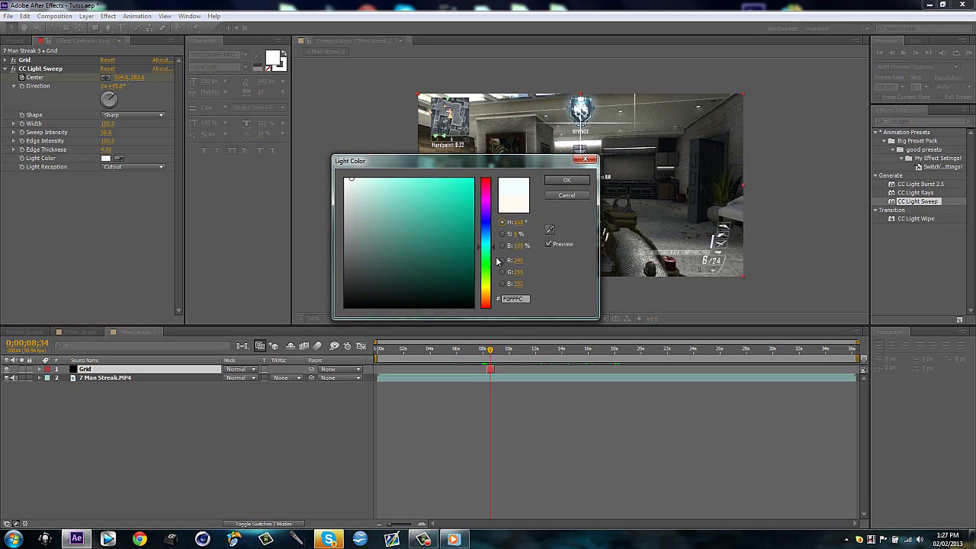
pyautogui.click(486, 265)
pyautogui.click(473, 178)
pyautogui.click(565, 181)
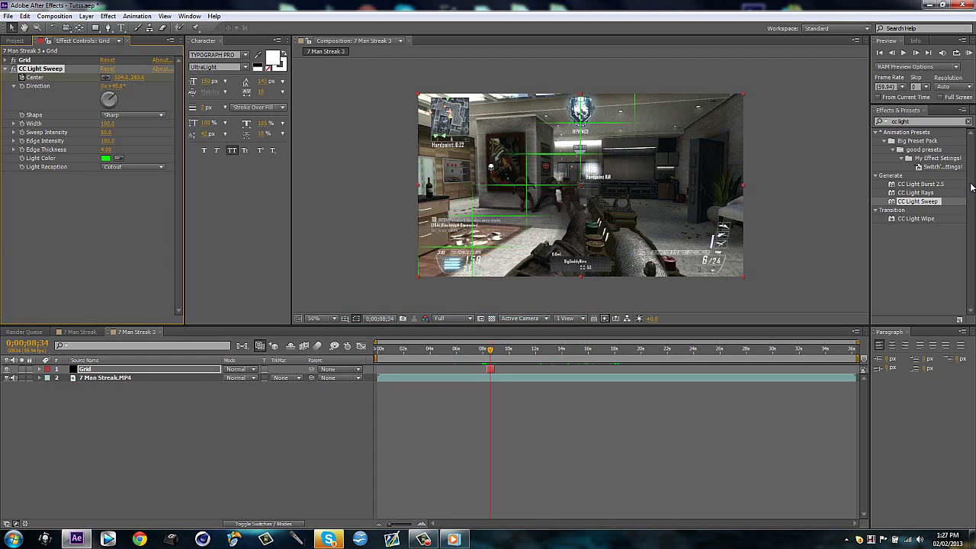
# Step: Apply the Glow effect to the Grid layer
pyautogui.click(930, 121)
pyautogui.write('glow')
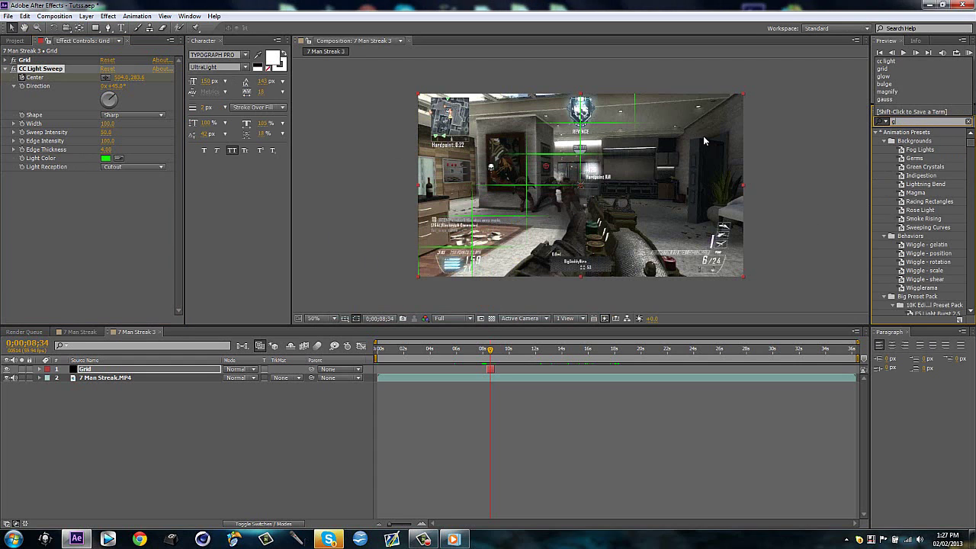
pyautogui.click(882, 133)
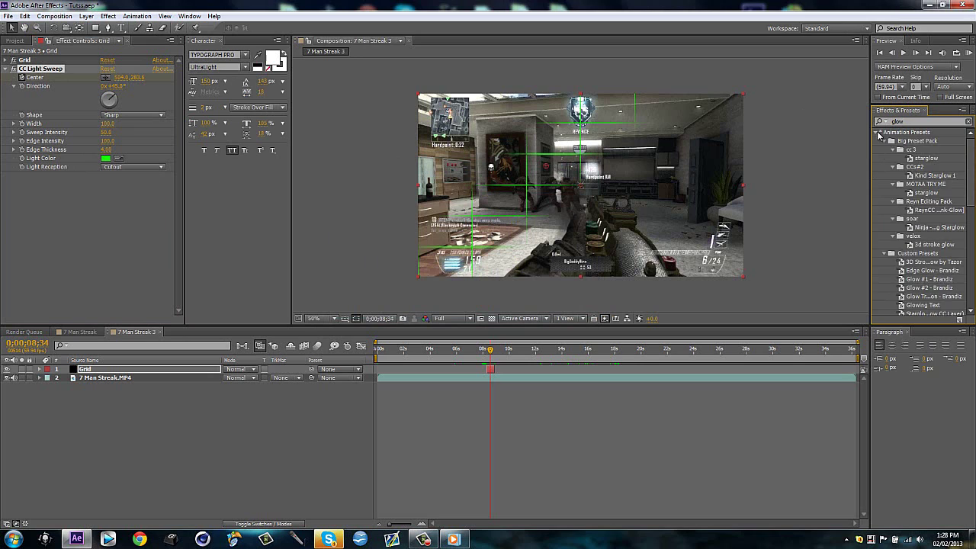
pyautogui.click(882, 133)
pyautogui.moveTo(905, 149); pyautogui.dragTo(575, 171)
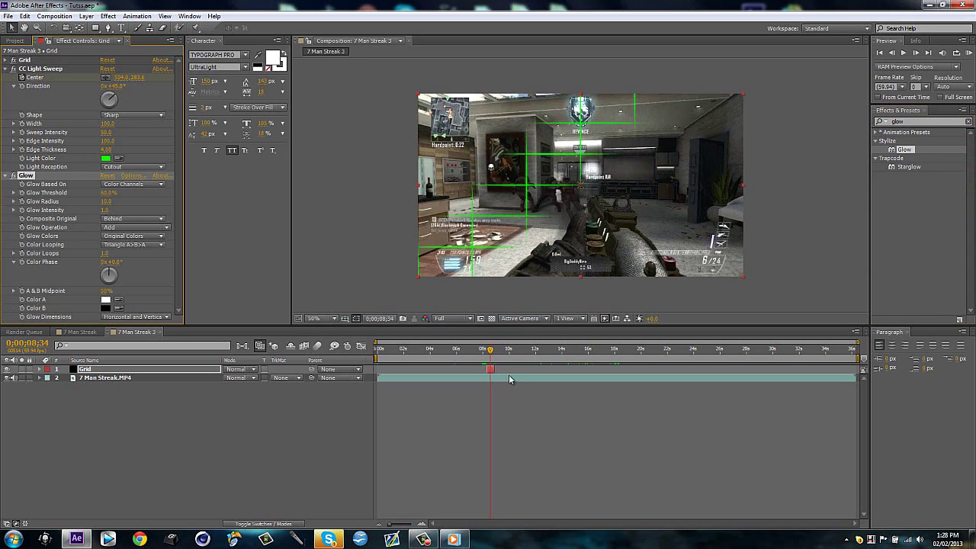
pyautogui.press('u')
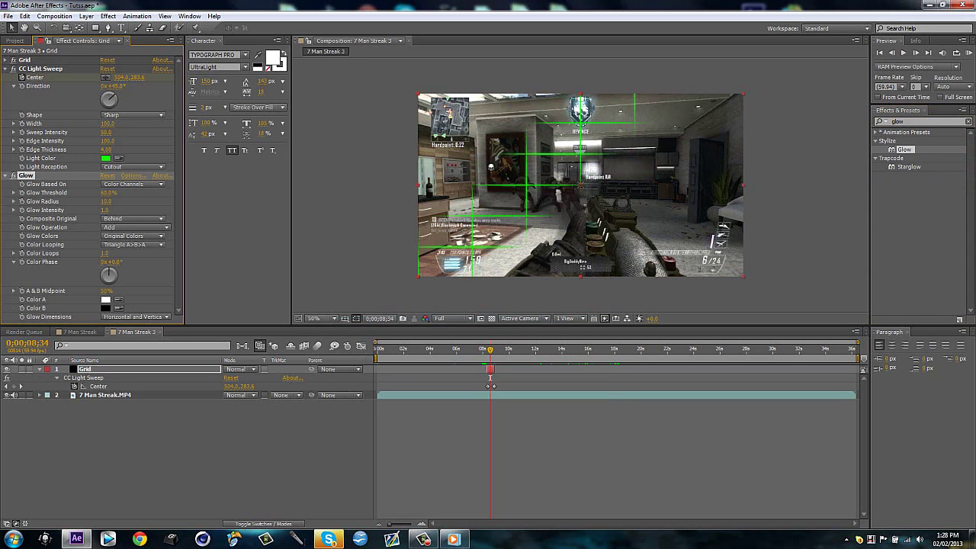
pyautogui.scroll(5, 460, 344)
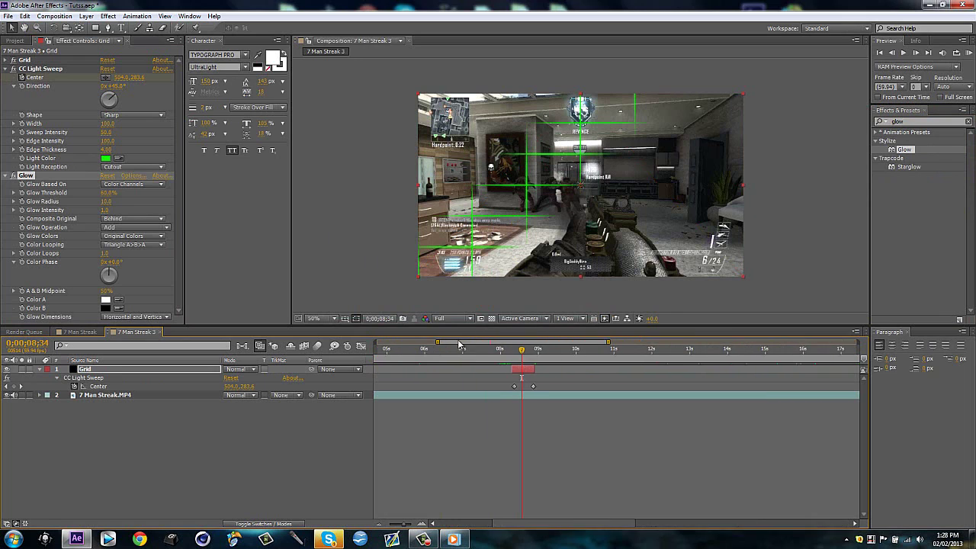
# Step: Set Glow Colors to A & B Colors
pyautogui.click(8, 386)
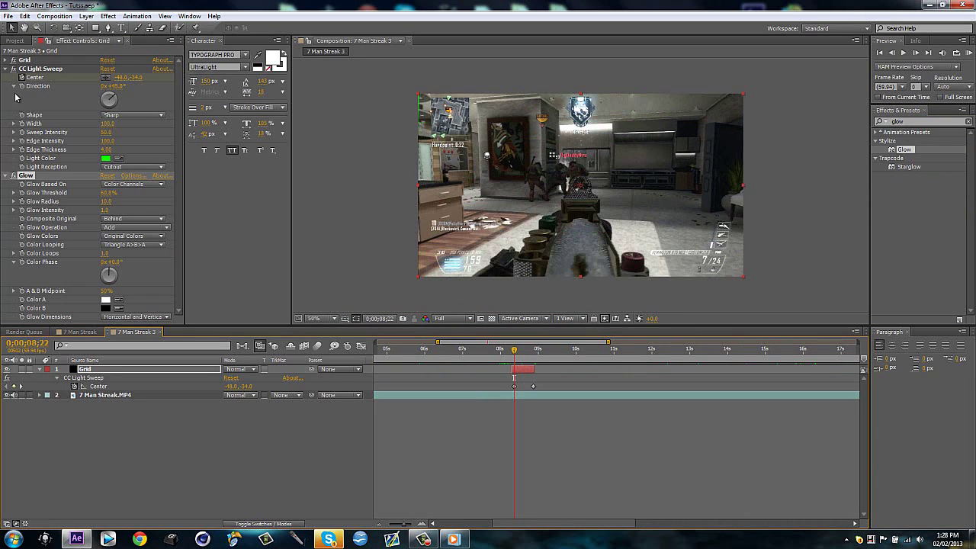
pyautogui.click(6, 70)
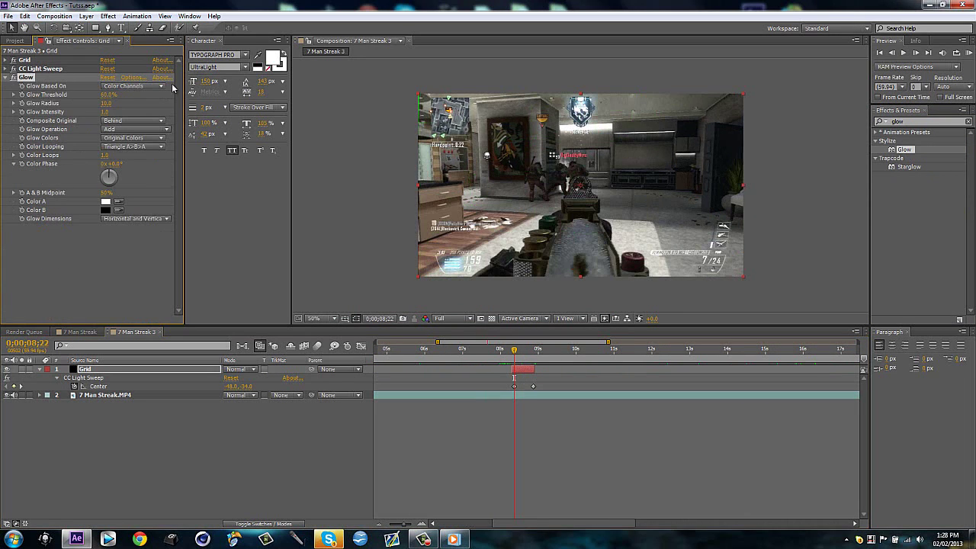
pyautogui.click(141, 140)
pyautogui.click(142, 157)
# Step: Sample the sweep's green into glow Color A and make Color B yellow (FFFC00)
pyautogui.click(13, 68)
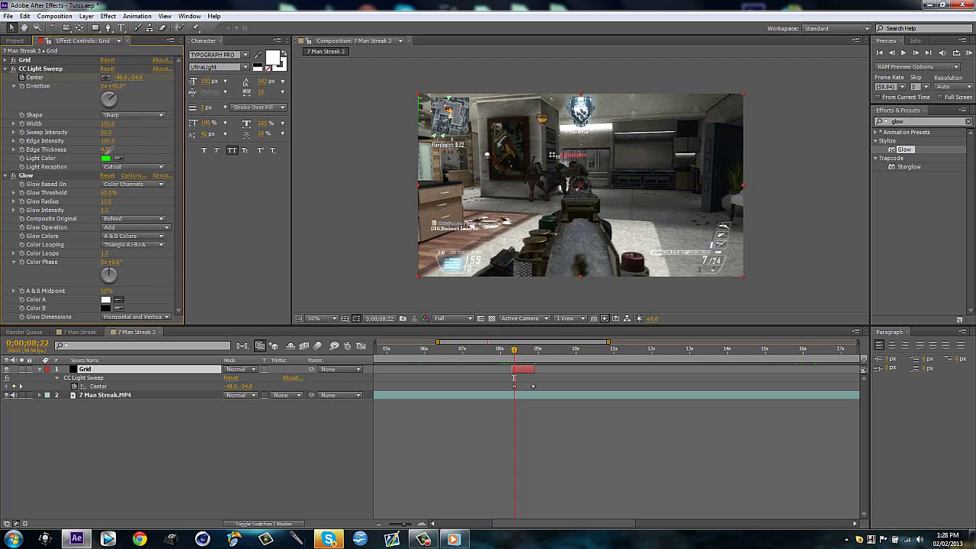
pyautogui.click(108, 156)
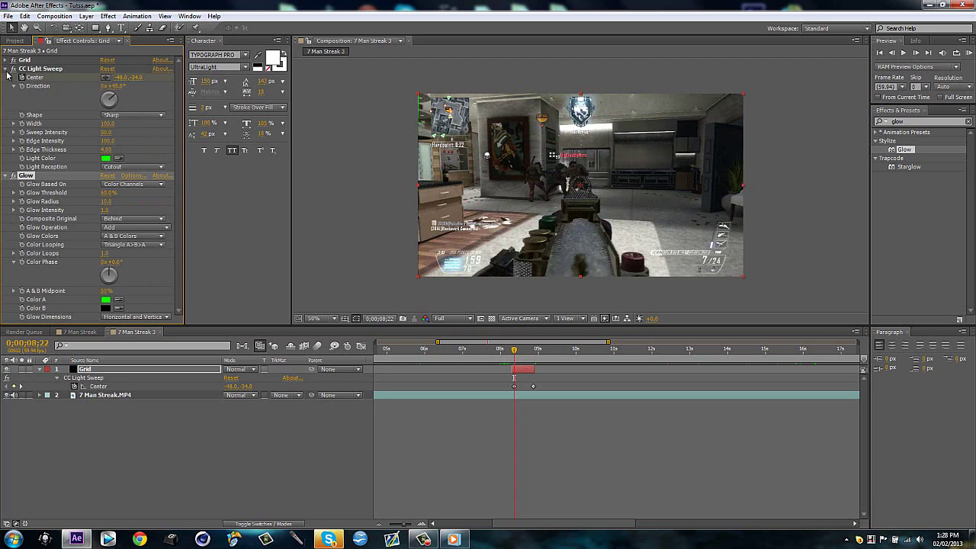
pyautogui.click(13, 69)
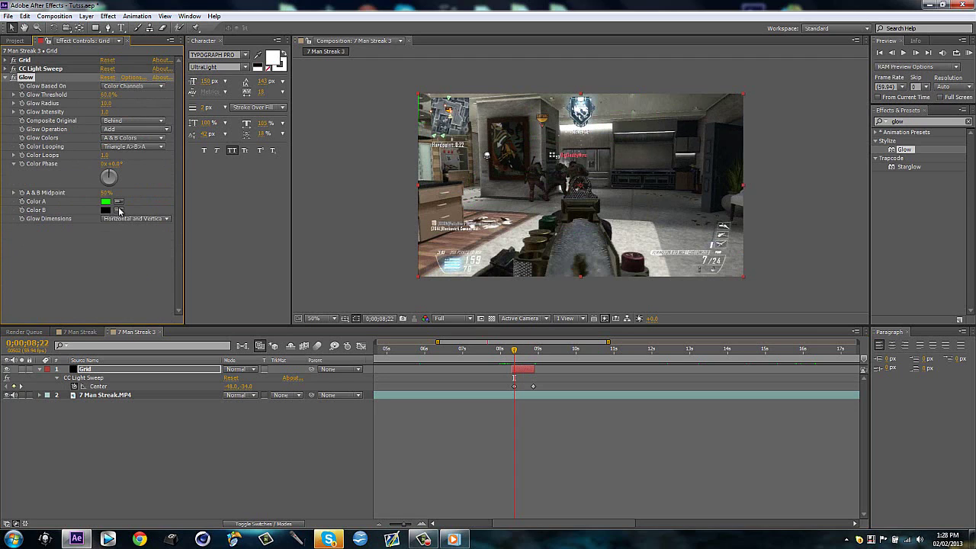
pyautogui.click(106, 211)
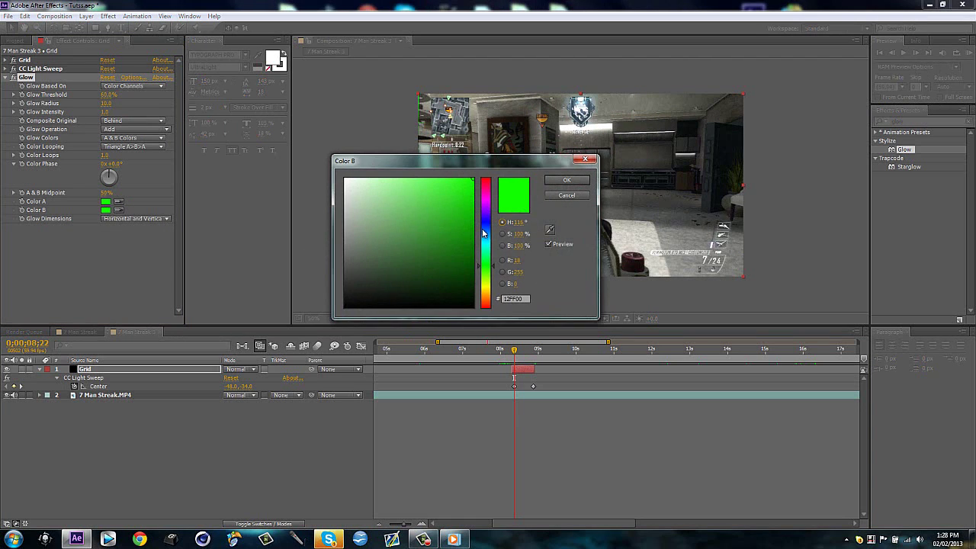
pyautogui.moveTo(487, 270); pyautogui.dragTo(486, 287)
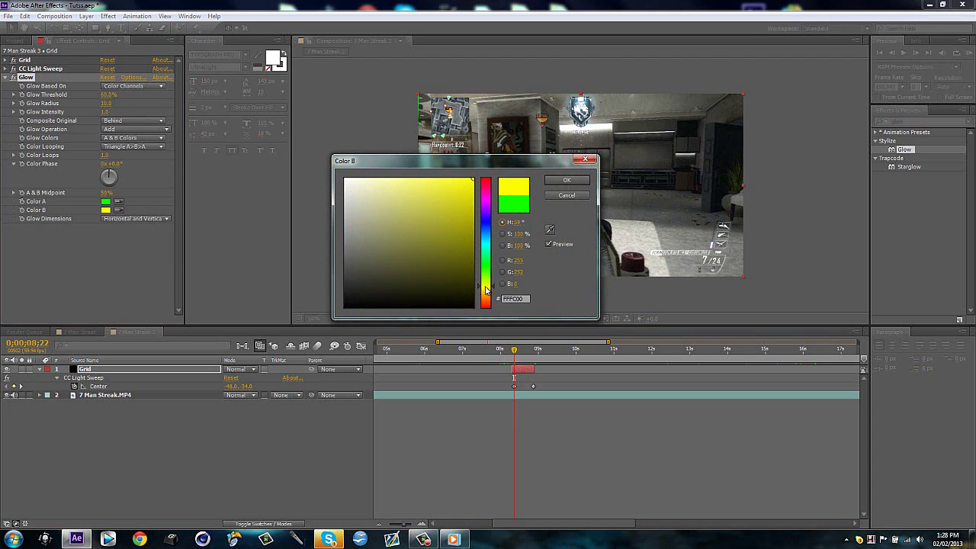
pyautogui.click(567, 180)
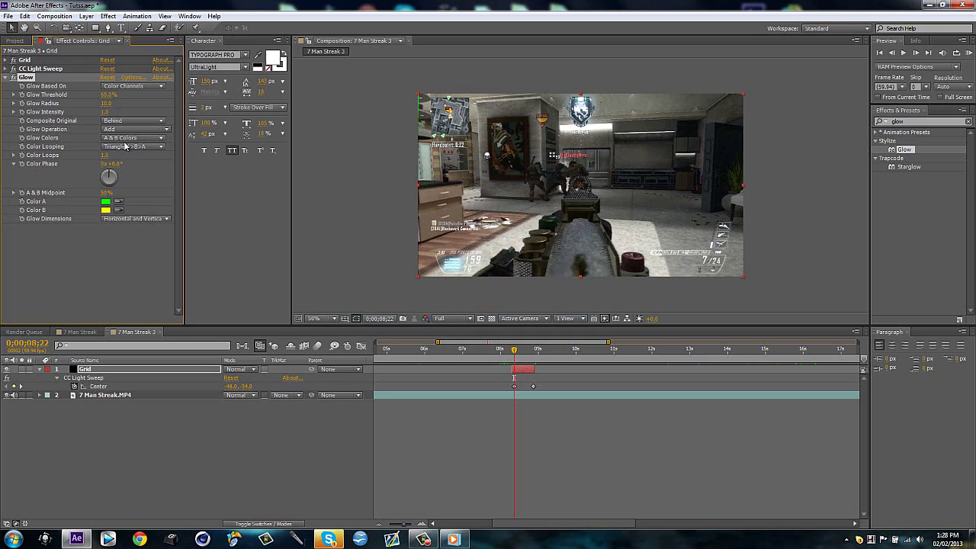
# Step: Set the Glow Threshold to 40% on a frame showing the grid
pyautogui.click(109, 94)
pyautogui.write('0')
pyautogui.press('Return')
pyautogui.click(14, 387)
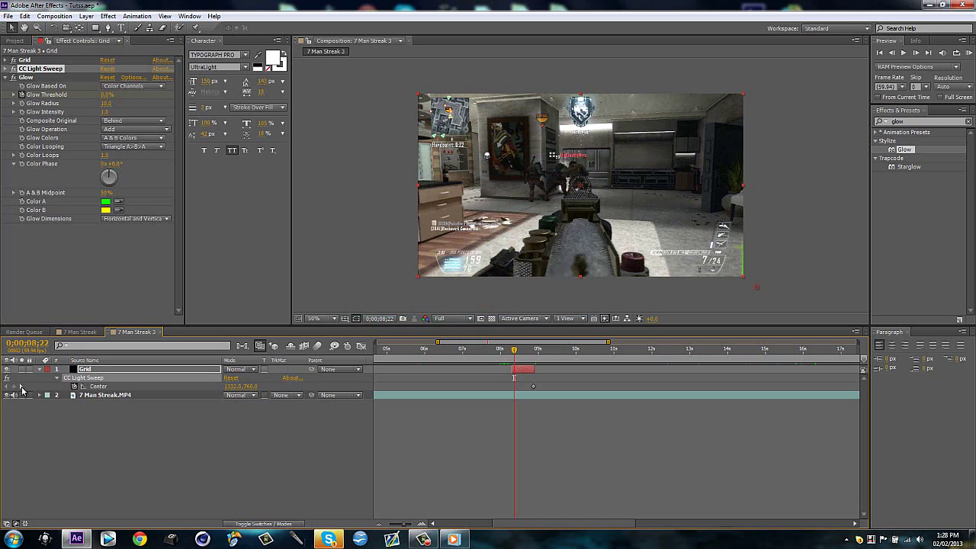
pyautogui.hotkey('ctrl', 'z')
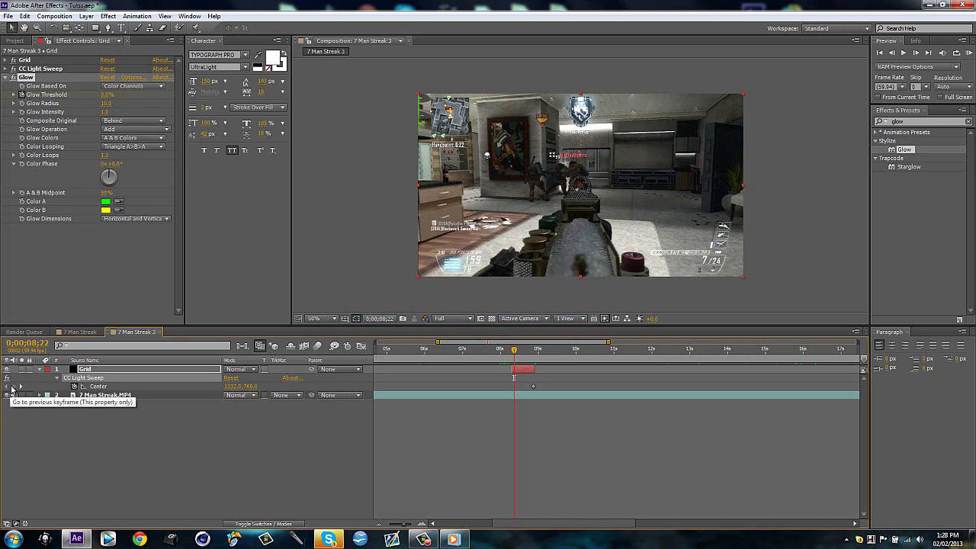
pyautogui.click(20, 387)
pyautogui.click(110, 99)
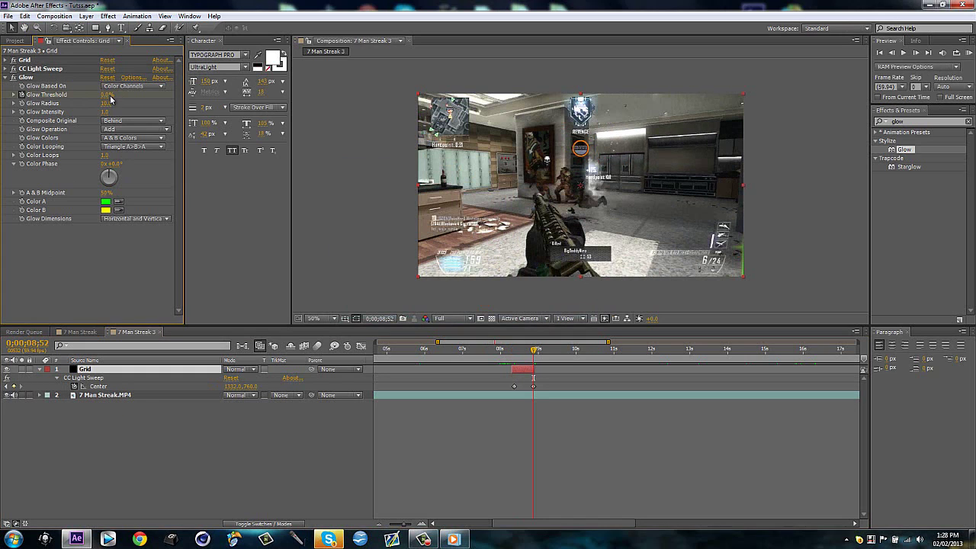
pyautogui.click(109, 96)
pyautogui.press('Return')
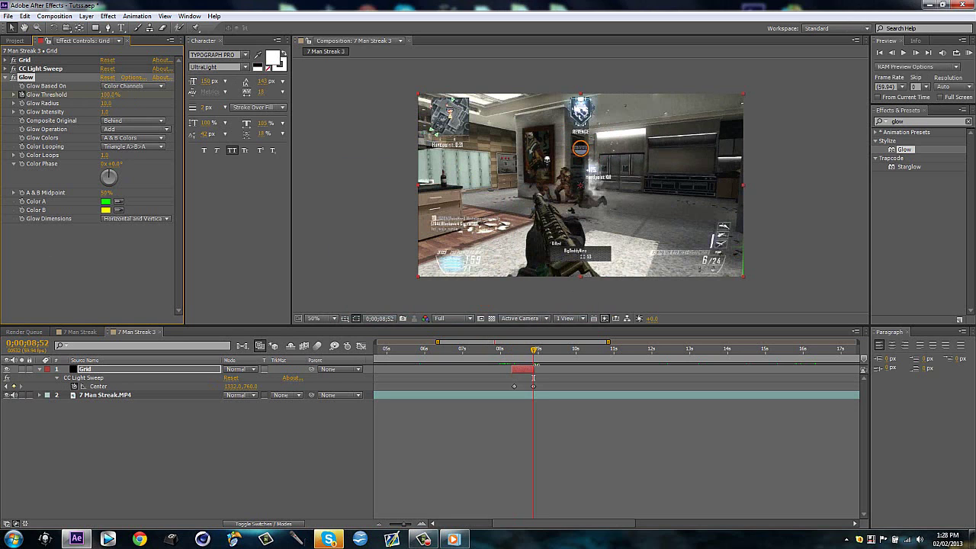
pyautogui.moveTo(534, 355); pyautogui.dragTo(522, 356)
pyautogui.moveTo(109, 95); pyautogui.dragTo(106, 96)
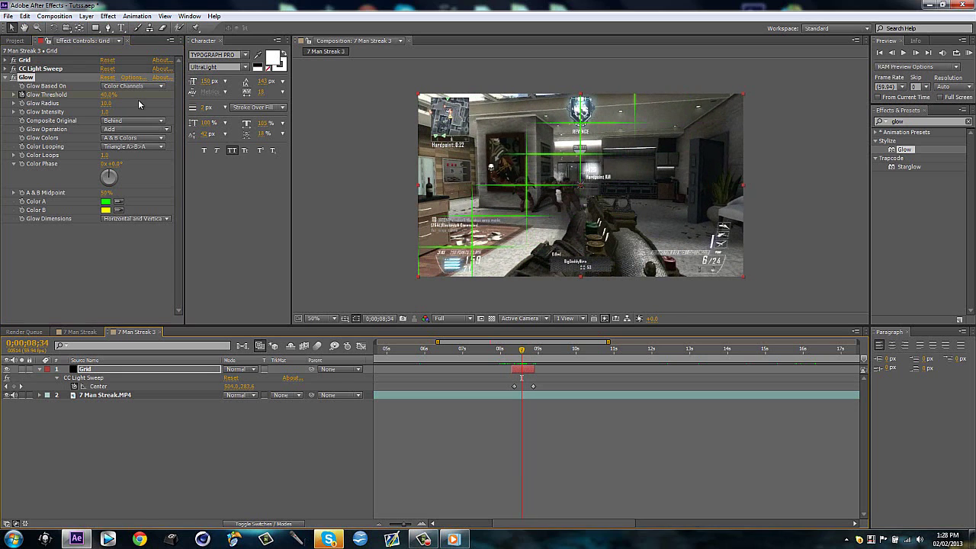
# Step: Set Glow Intensity to 2.0 and Glow Radius to 20
pyautogui.click(108, 112)
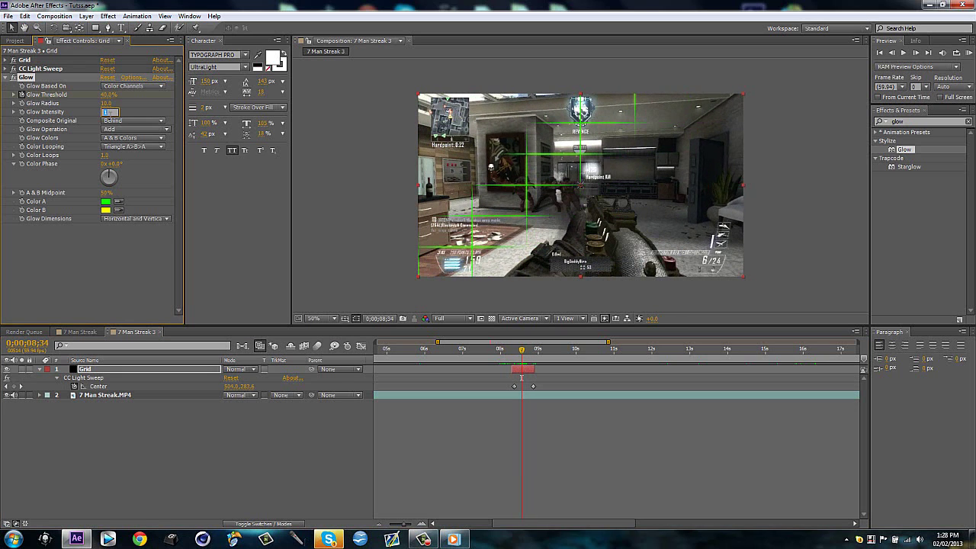
pyautogui.write('2')
pyautogui.press('Return')
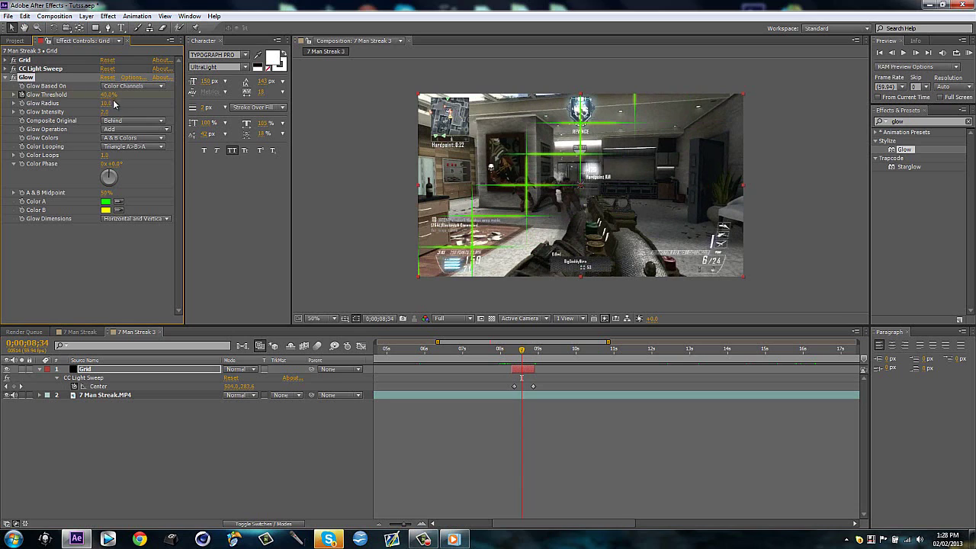
pyautogui.click(113, 104)
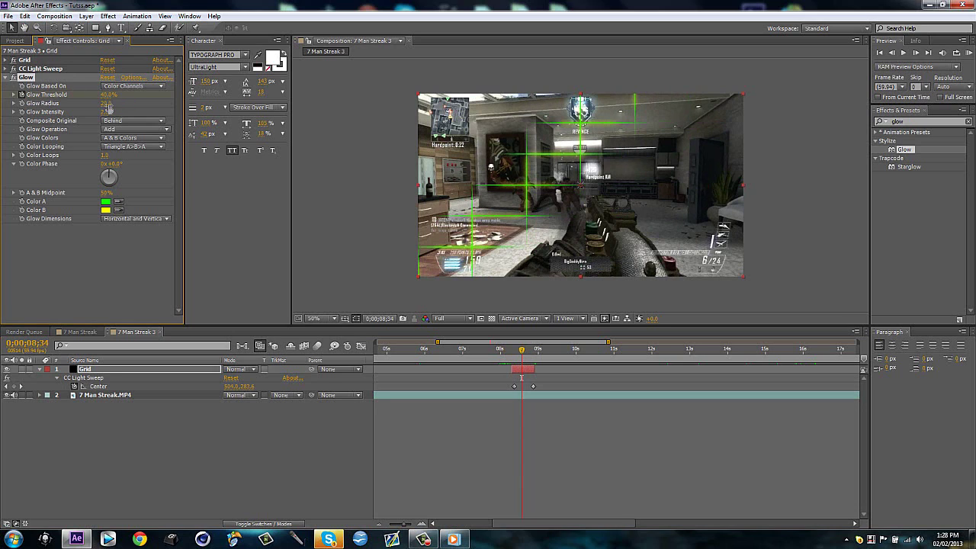
pyautogui.click(325, 446)
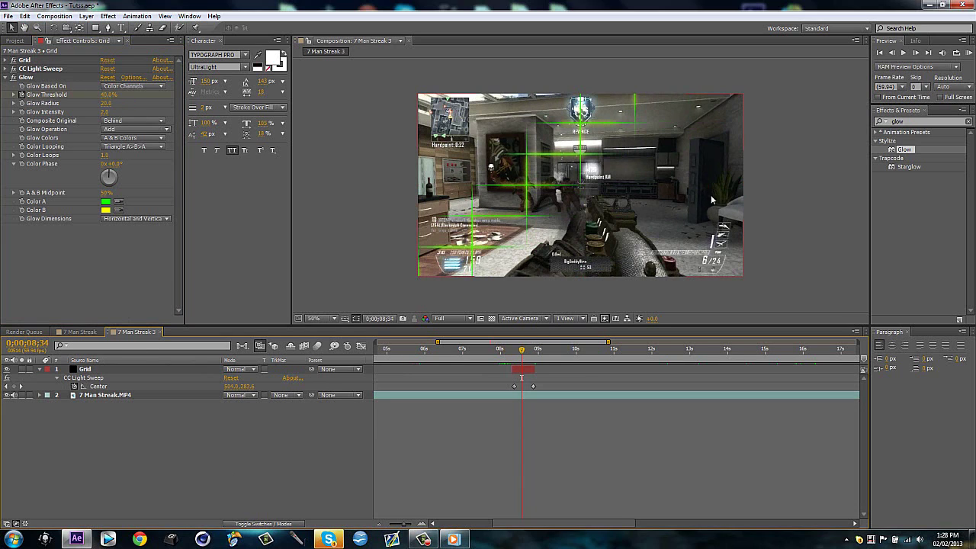
# Step: Apply CC Vector Blur to the Grid layer with Type Perpendicular and Property Alpha
pyautogui.click(9, 77)
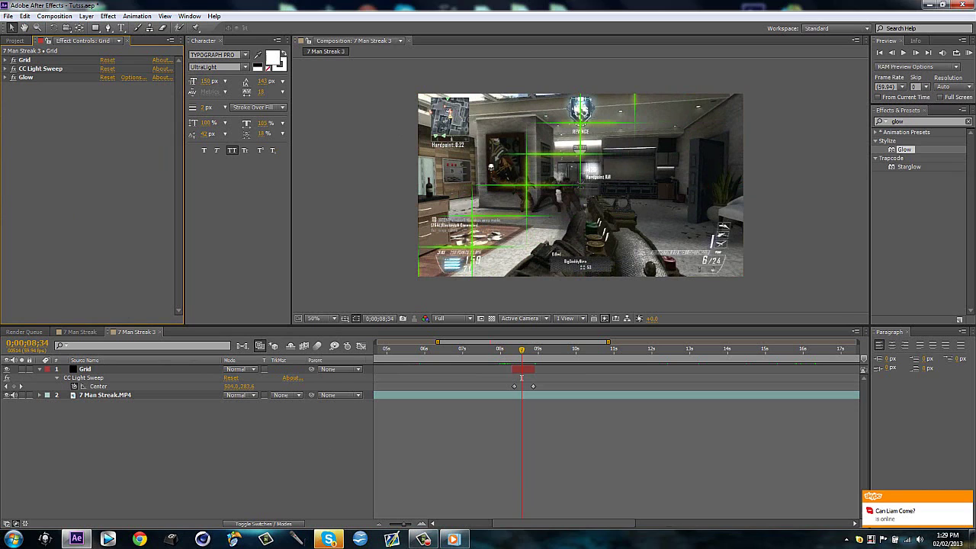
pyautogui.hotkey('ctrl', '5')
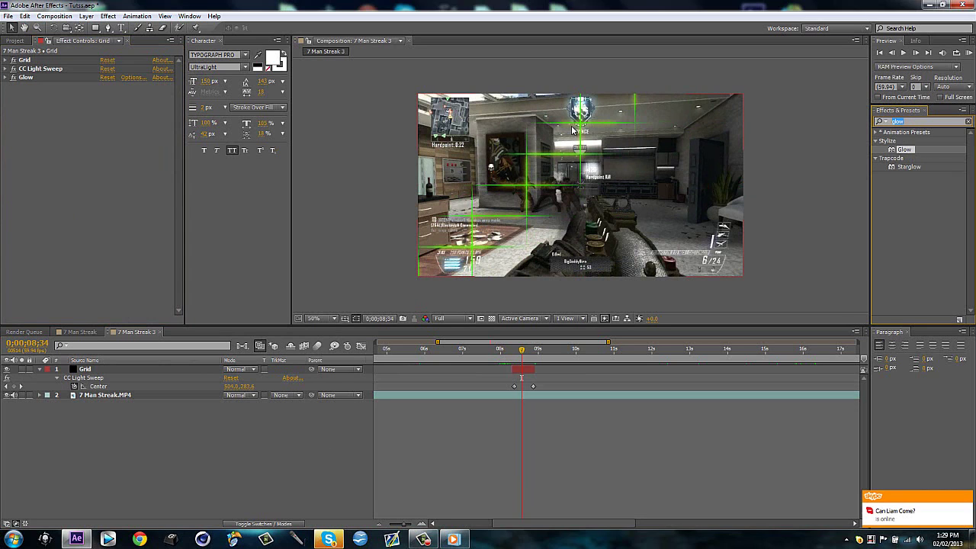
pyautogui.write('cc vecto')
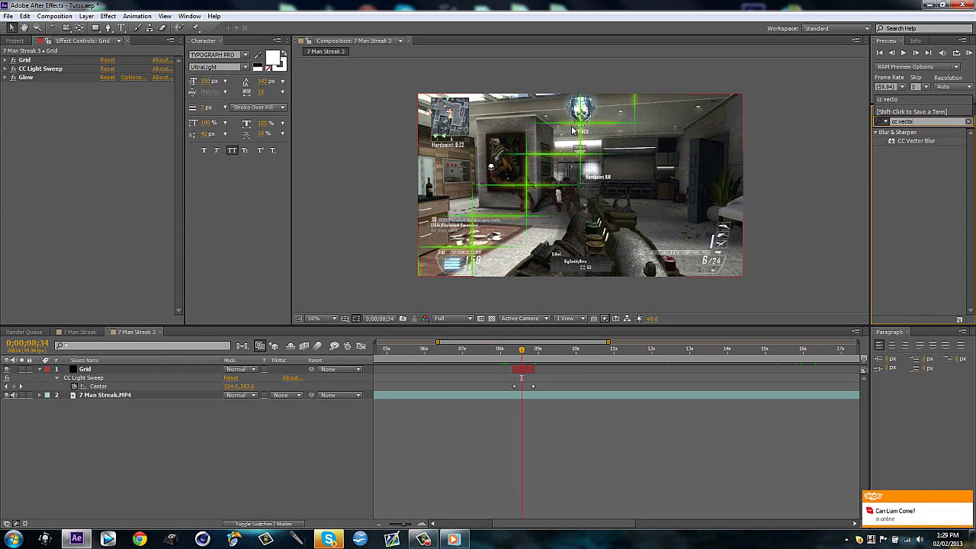
pyautogui.write('r')
pyautogui.moveTo(916, 141); pyautogui.dragTo(460, 196)
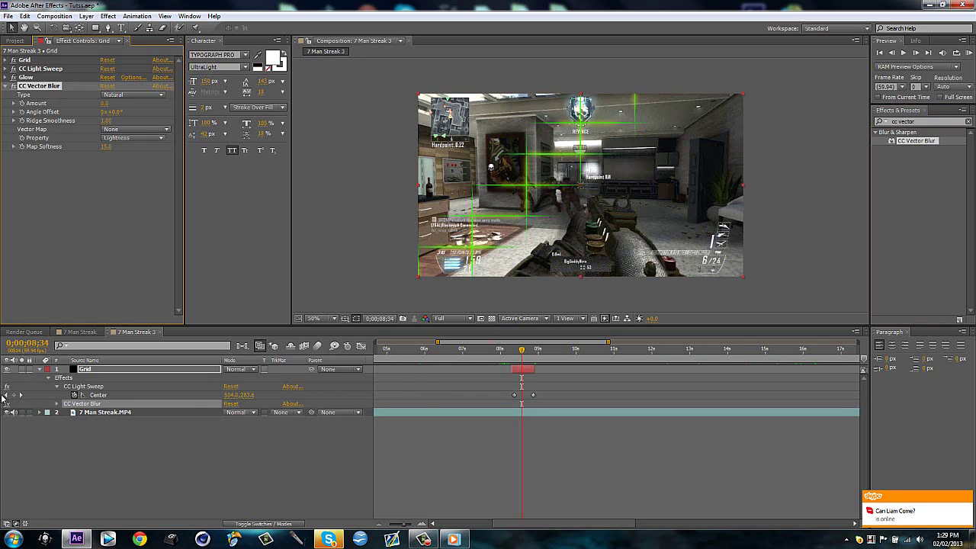
pyautogui.click(133, 95)
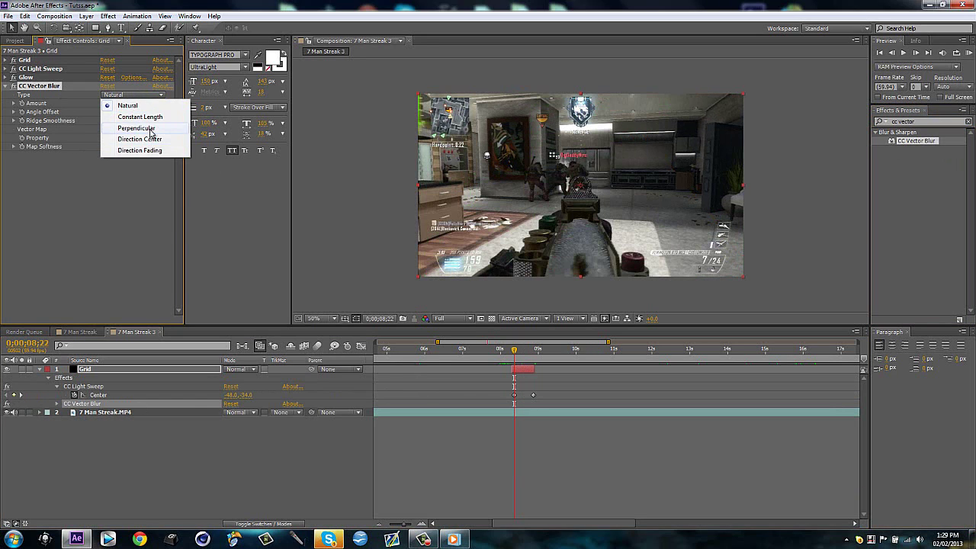
pyautogui.click(135, 130)
pyautogui.click(132, 138)
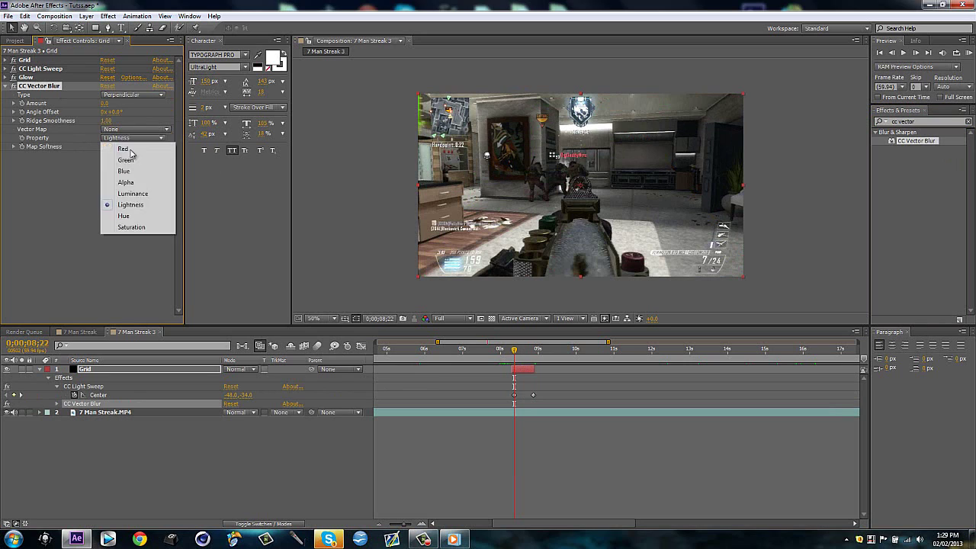
pyautogui.click(126, 181)
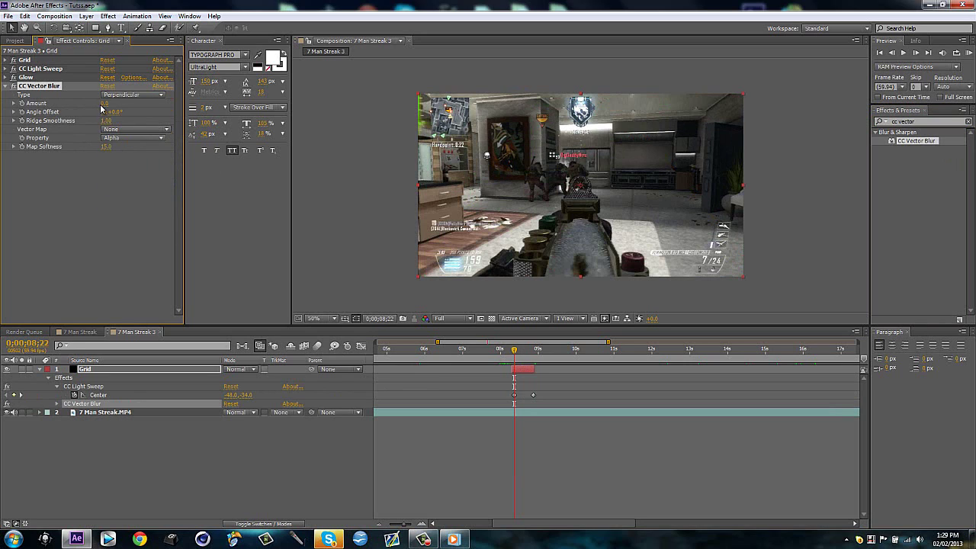
# Step: Set the vector blur Amount to 10 and Angle Offset to 0.5 revolutions
pyautogui.click(105, 103)
pyautogui.write('10')
pyautogui.press('Return')
pyautogui.click(21, 395)
pyautogui.click(105, 112)
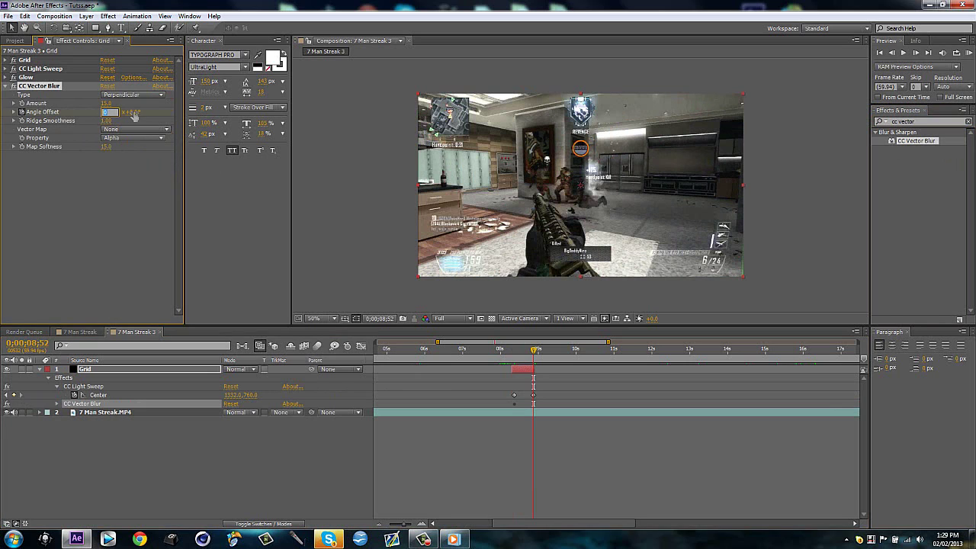
pyautogui.write('0.5')
pyautogui.press('Return')
pyautogui.moveTo(518, 348); pyautogui.dragTo(524, 351)
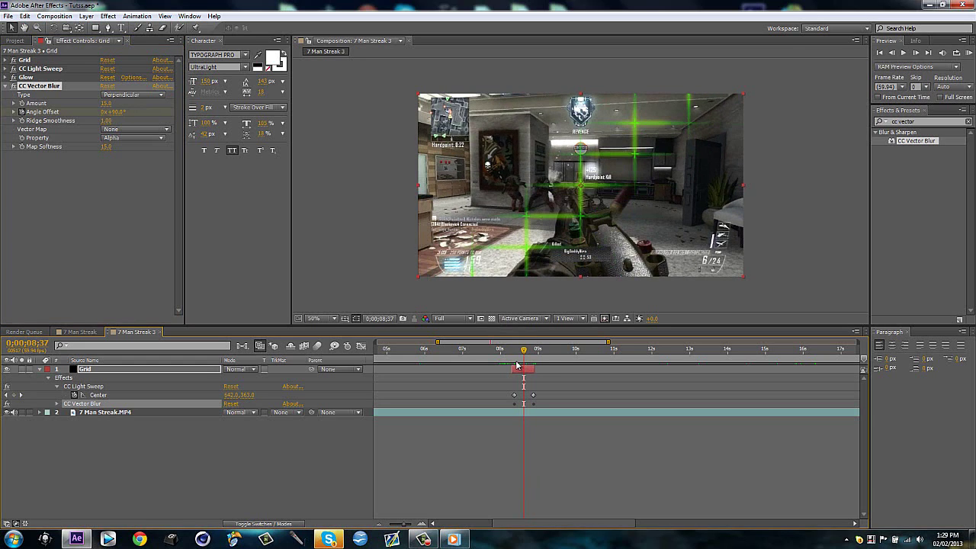
# Step: Apply Fast Blur to the Grid layer with Blurriness 2.0
pyautogui.click(930, 121)
pyautogui.press('BackSpace')
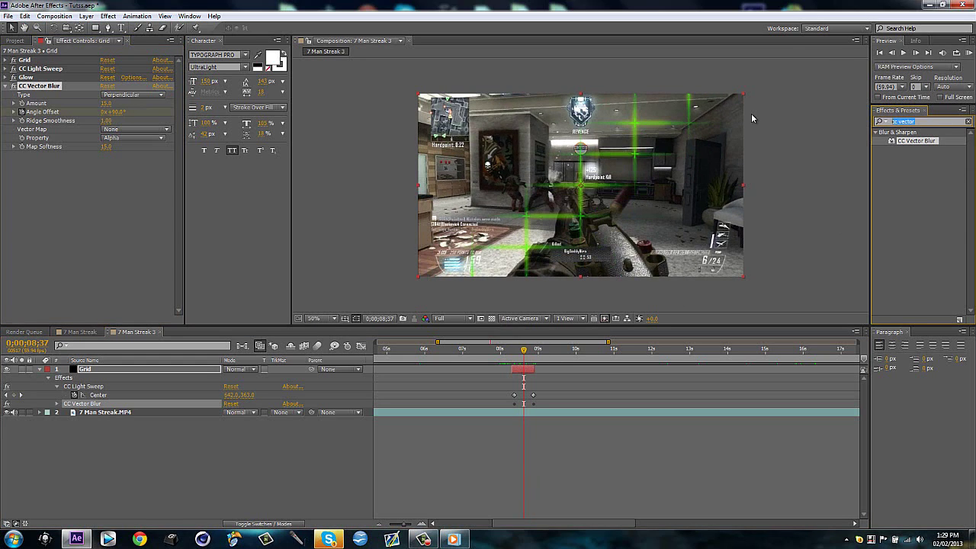
pyautogui.write('fast blur')
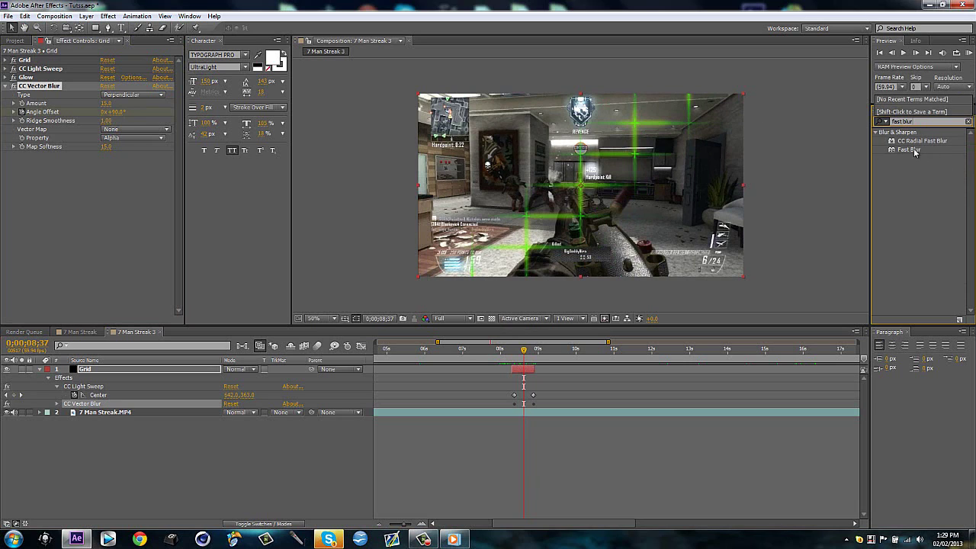
pyautogui.moveTo(909, 149); pyautogui.dragTo(605, 178)
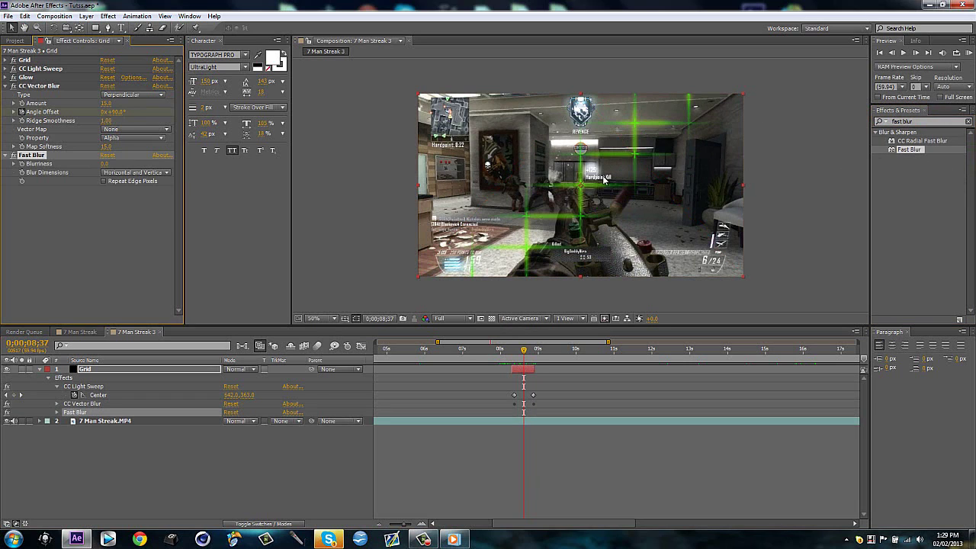
pyautogui.click(105, 164)
pyautogui.write('2')
pyautogui.press('Return')
# Step: Set Fast Blur's Blur Dimensions to Horizontal and Vertical
pyautogui.click(4, 86)
pyautogui.click(5, 95)
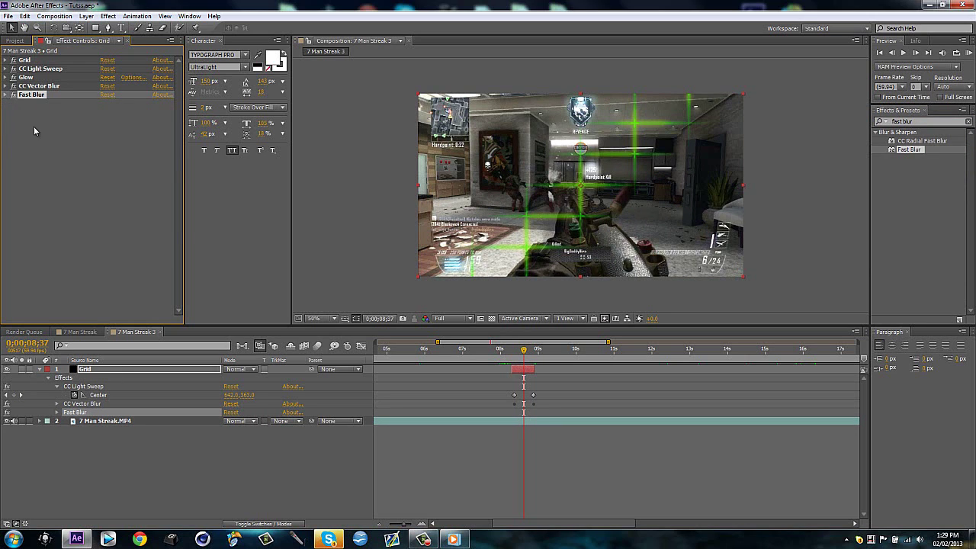
pyautogui.click(5, 95)
pyautogui.click(134, 112)
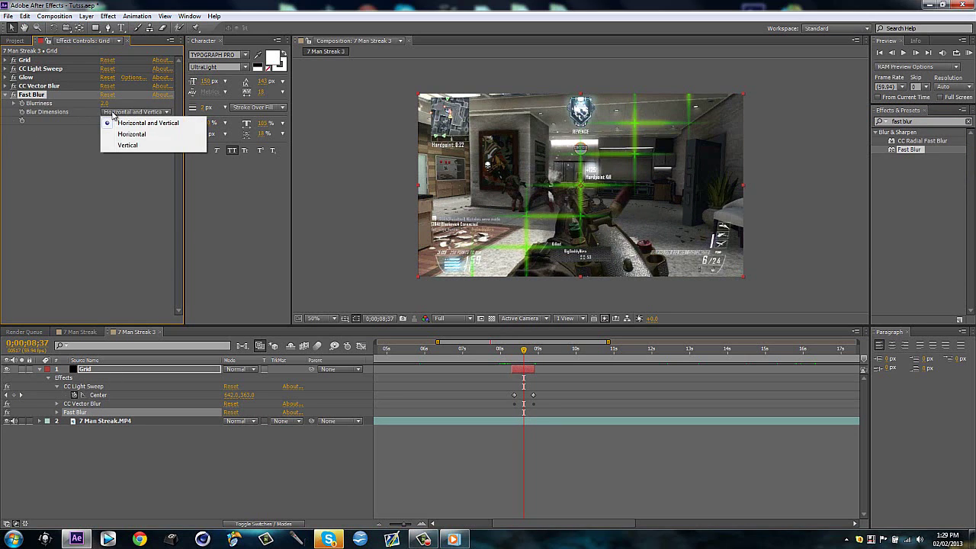
pyautogui.click(136, 138)
pyautogui.click(134, 112)
pyautogui.click(131, 148)
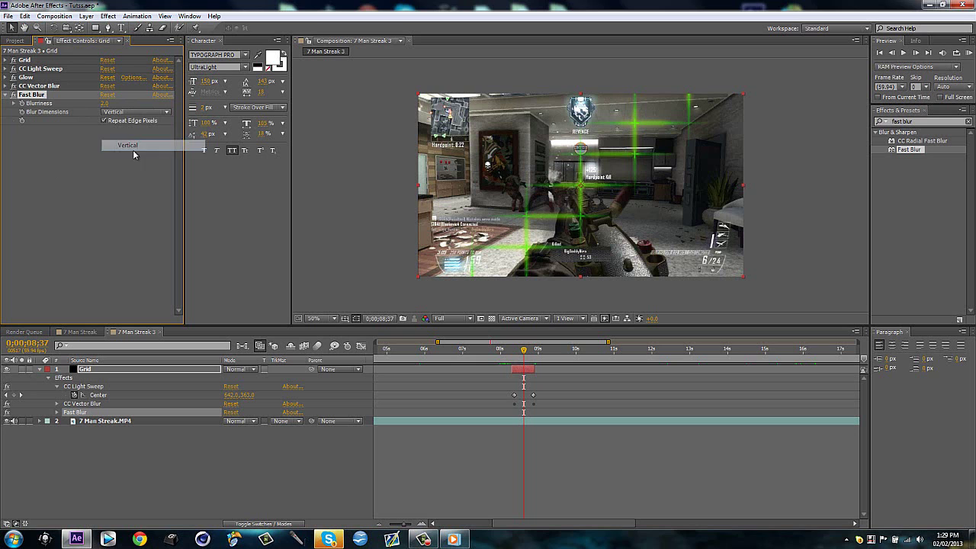
pyautogui.click(135, 112)
pyautogui.click(130, 123)
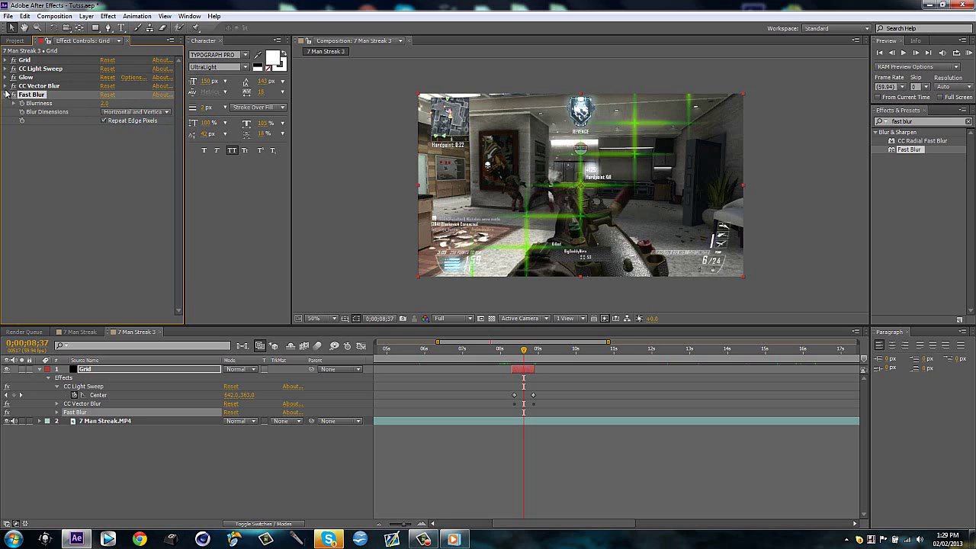
# Step: Collapse Fast Blur, scrub through the green grid sweep, then show the desktop and open Camtasia's recorder controls
pyautogui.click(6, 94)
pyautogui.moveTo(526, 351)
pyautogui.mouseDown()
pyautogui.moveTo(509, 351)
pyautogui.moveTo(525, 349)
pyautogui.moveTo(526, 334)
pyautogui.mouseUp()
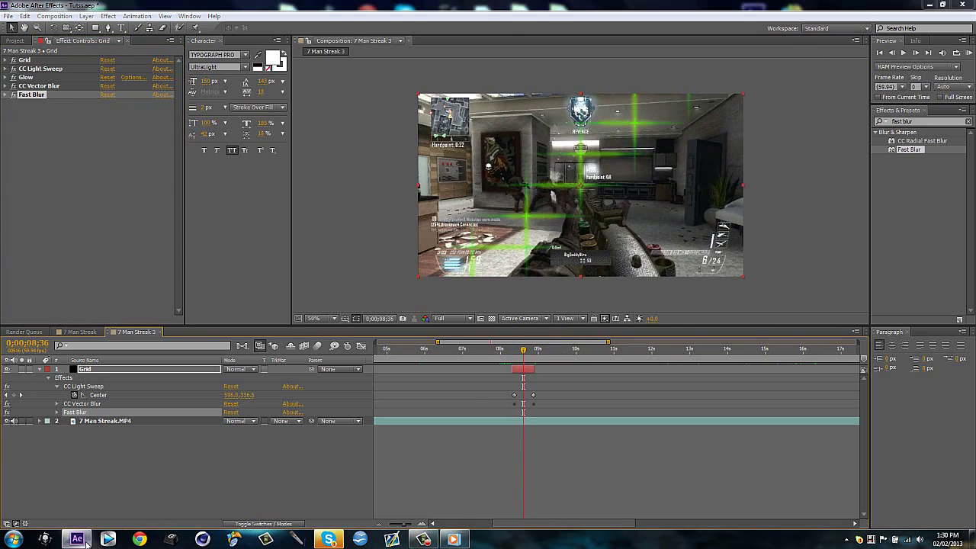
pyautogui.press('super+d')
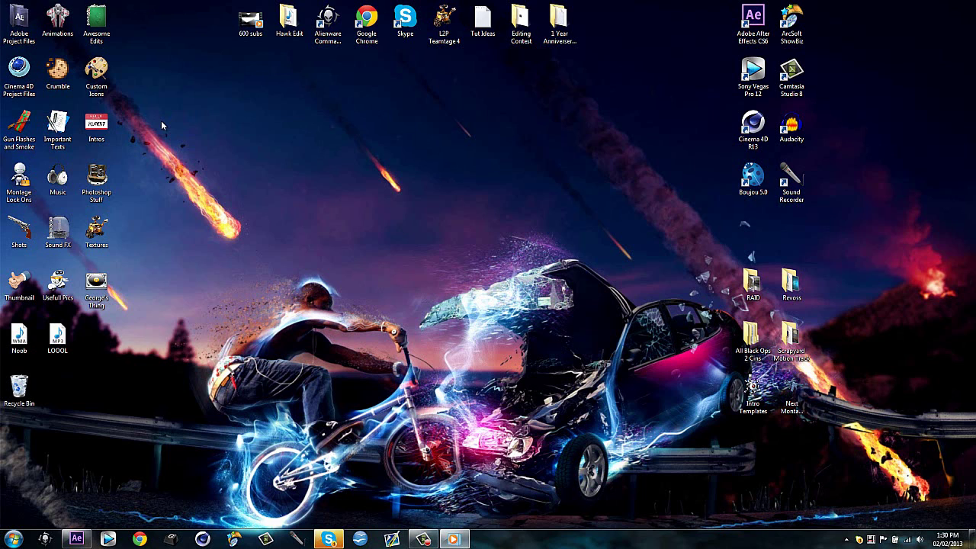
pyautogui.click(424, 539)
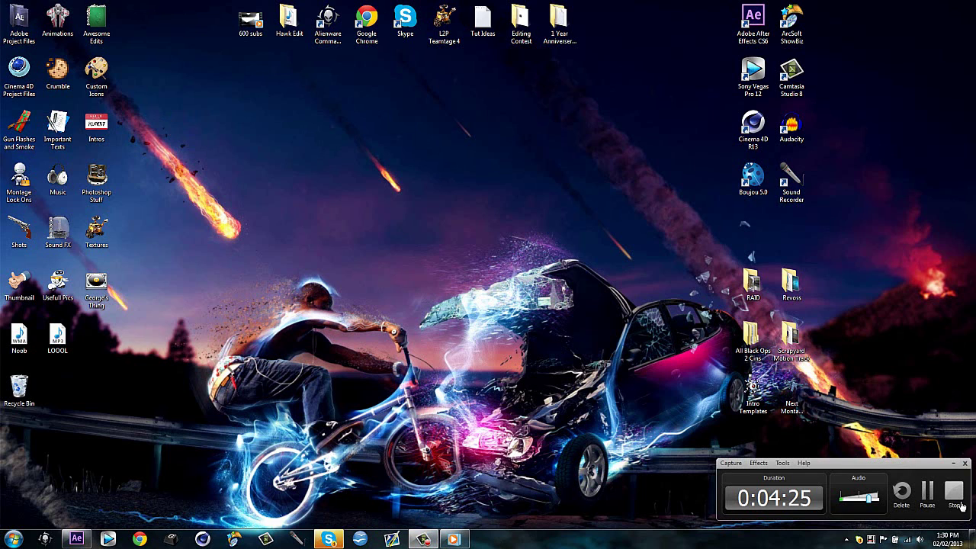